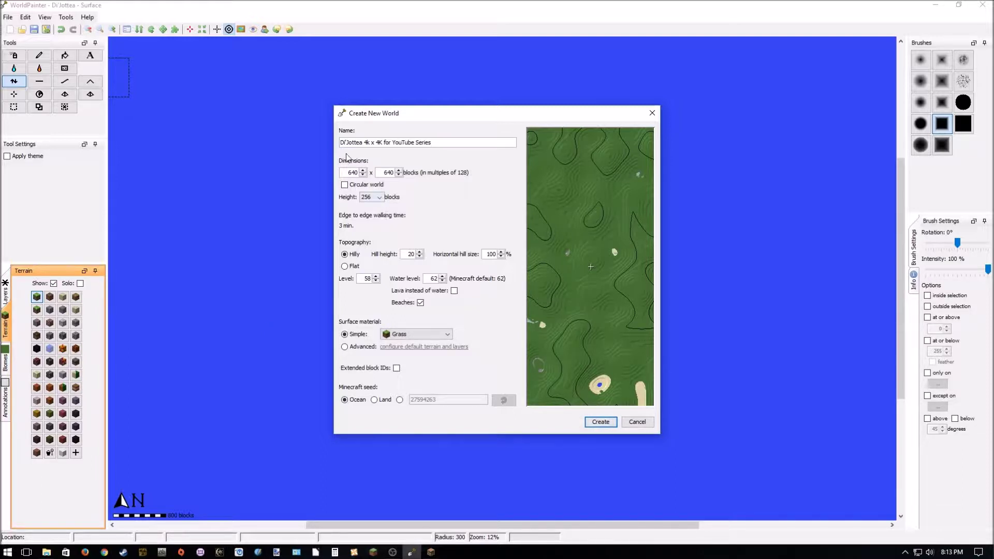
Set the new world's dimensions to 4096 × 4096.
{"action": "double_click", "coordinate": [346, 172]}
{"action": "type", "text": "4096"}
{"action": "double_click", "coordinate": [385, 173]}
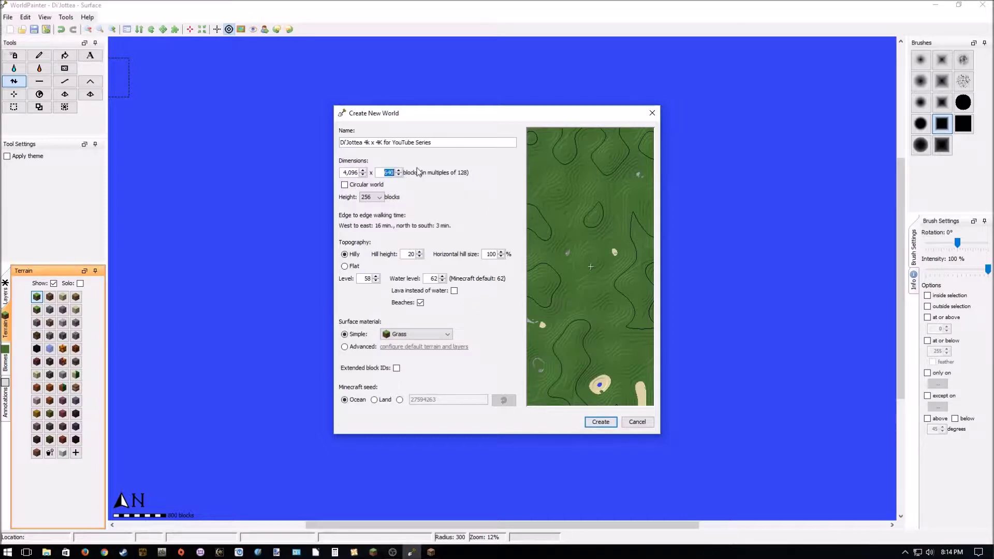
{"action": "type", "text": "4096"}
{"action": "key", "text": "Tab"}
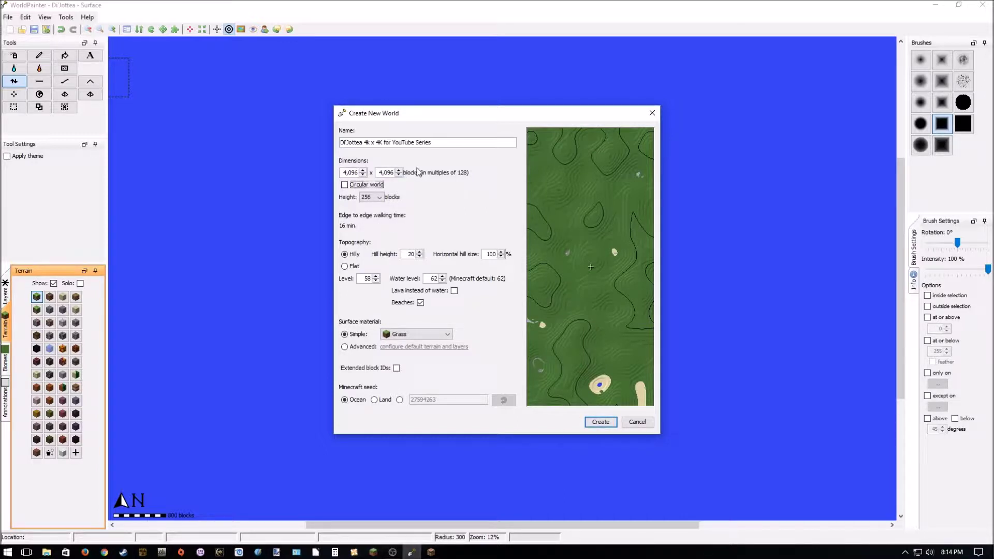
Choose Flat terrain, disable Beaches, pick Bare Grass as surface, and create the world.
{"action": "left_click", "coordinate": [345, 266]}
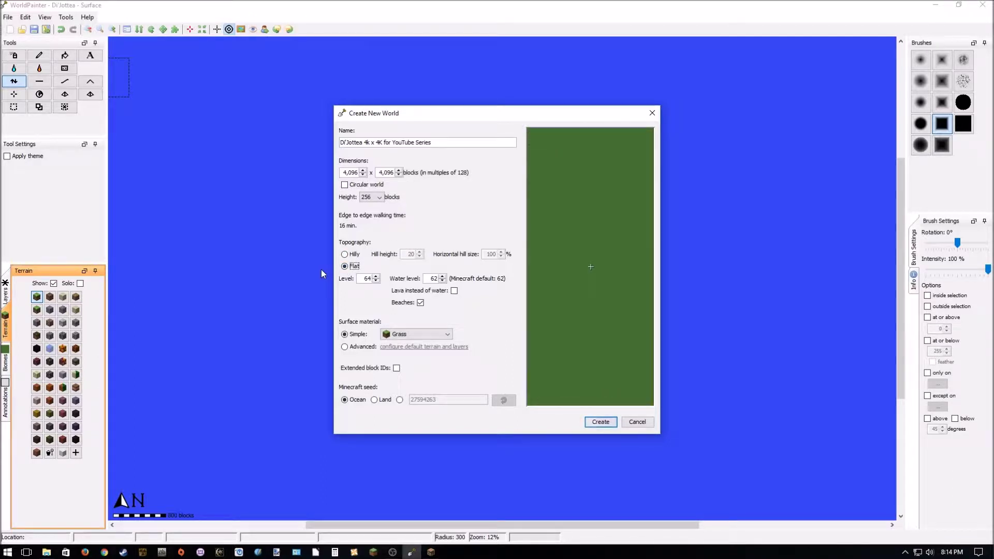
{"action": "left_click", "coordinate": [421, 302]}
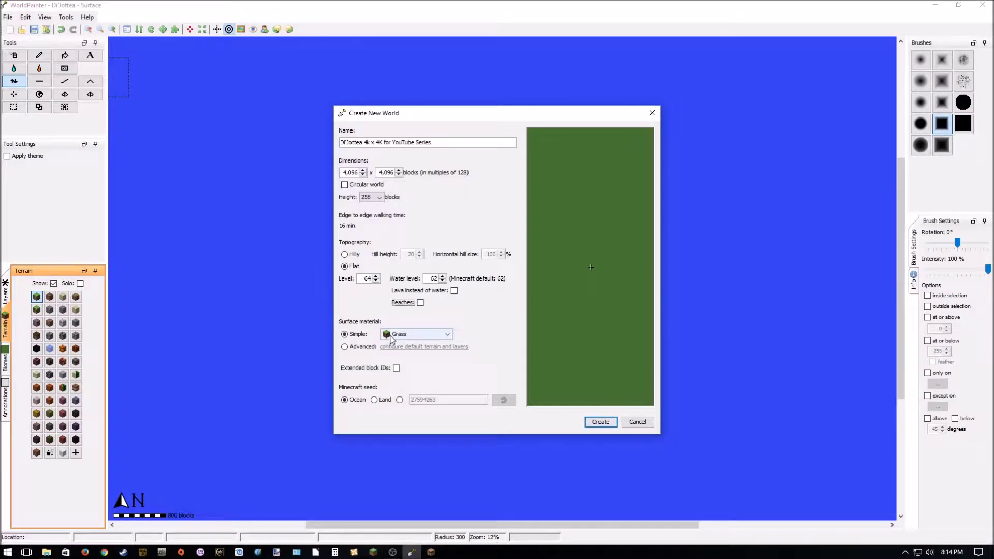
{"action": "left_click", "coordinate": [404, 336]}
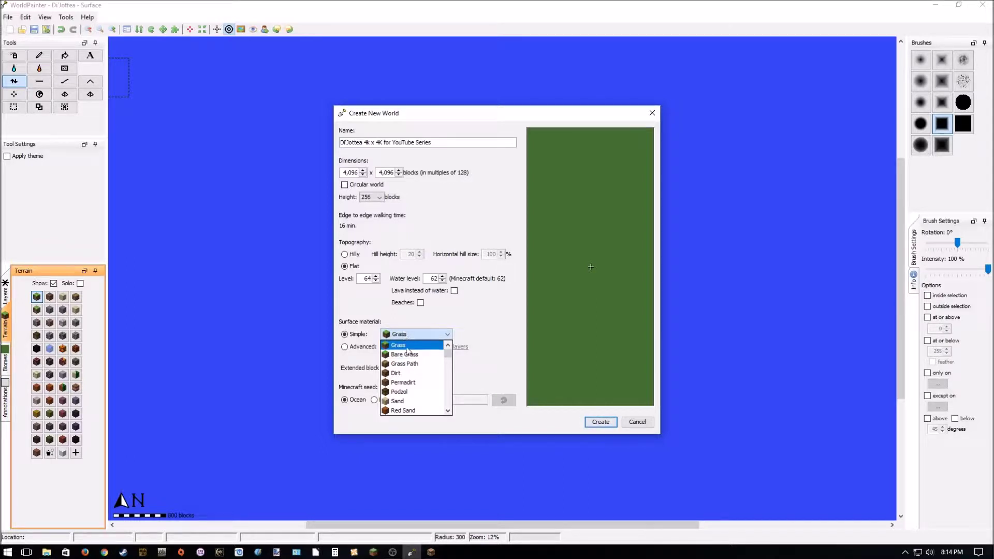
{"action": "left_click", "coordinate": [408, 355]}
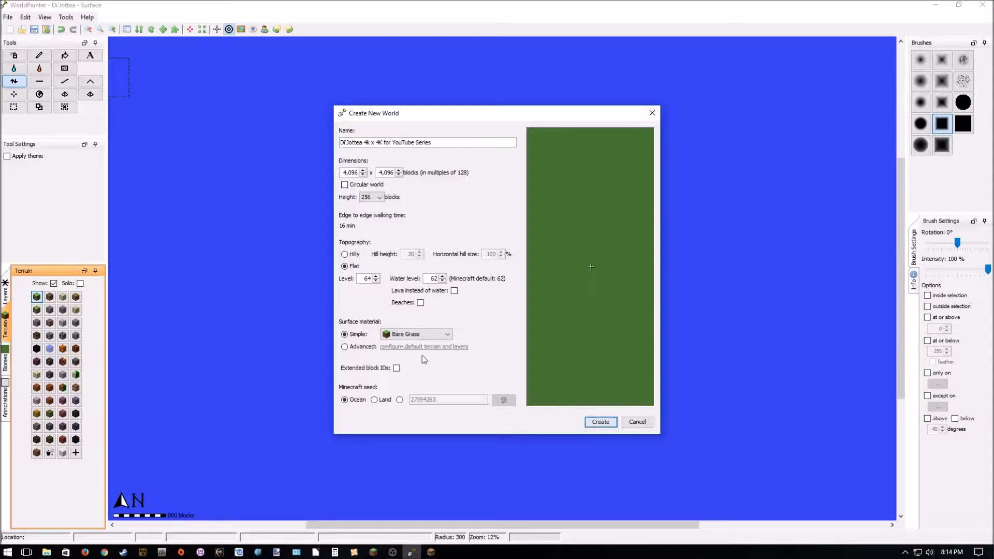
{"action": "left_click", "coordinate": [600, 421]}
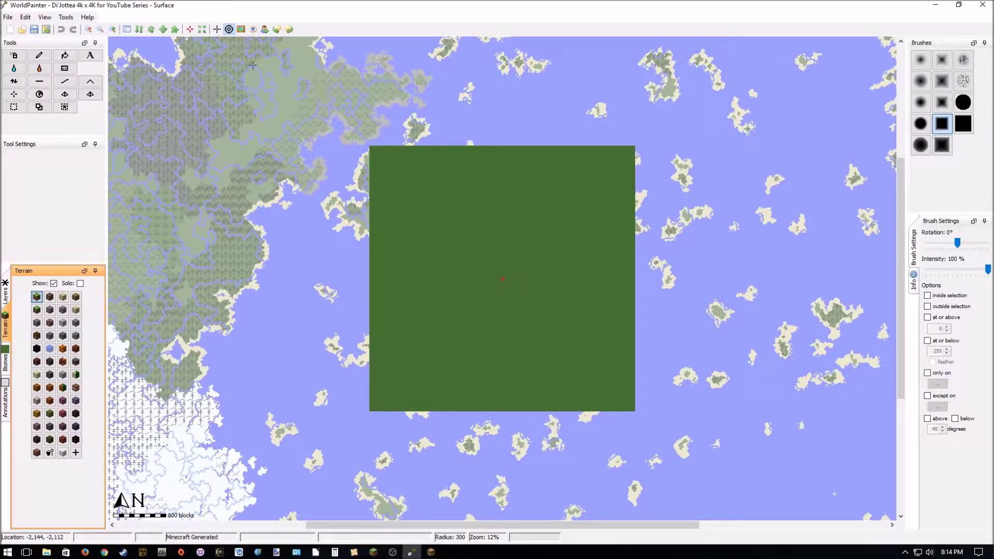
Set the dimension's border to an endless Water border in Dimension properties.
{"action": "left_click", "coordinate": [25, 17]}
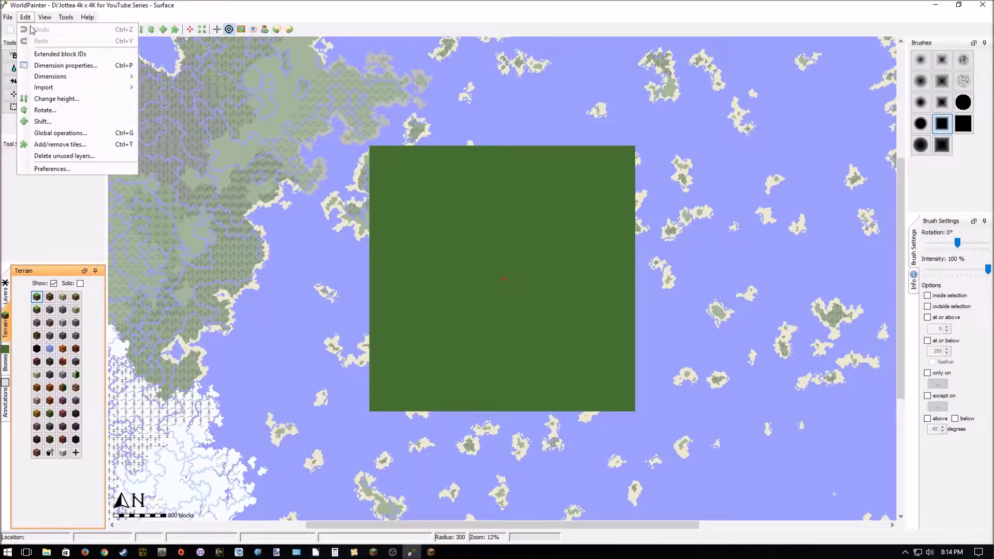
{"action": "left_click", "coordinate": [48, 64]}
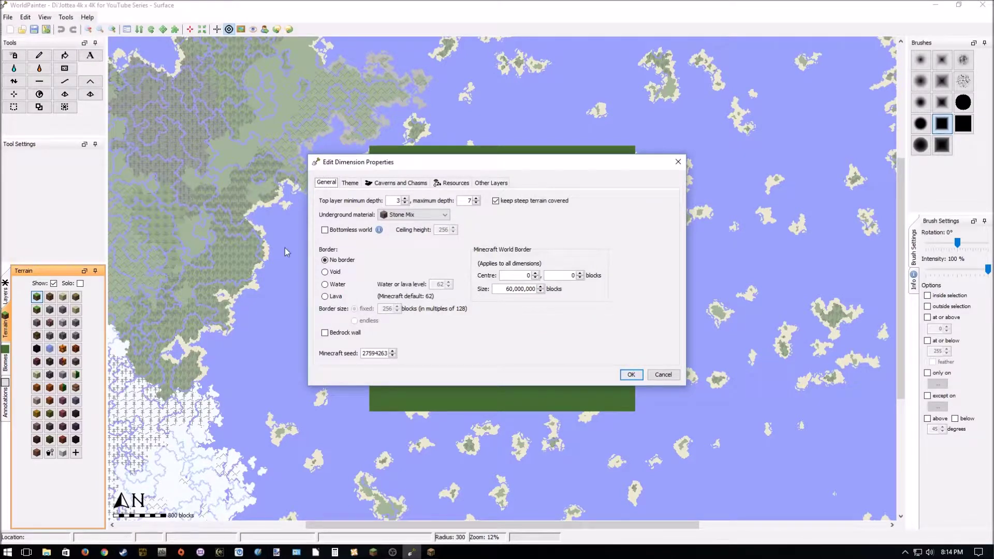
{"action": "left_click", "coordinate": [326, 285]}
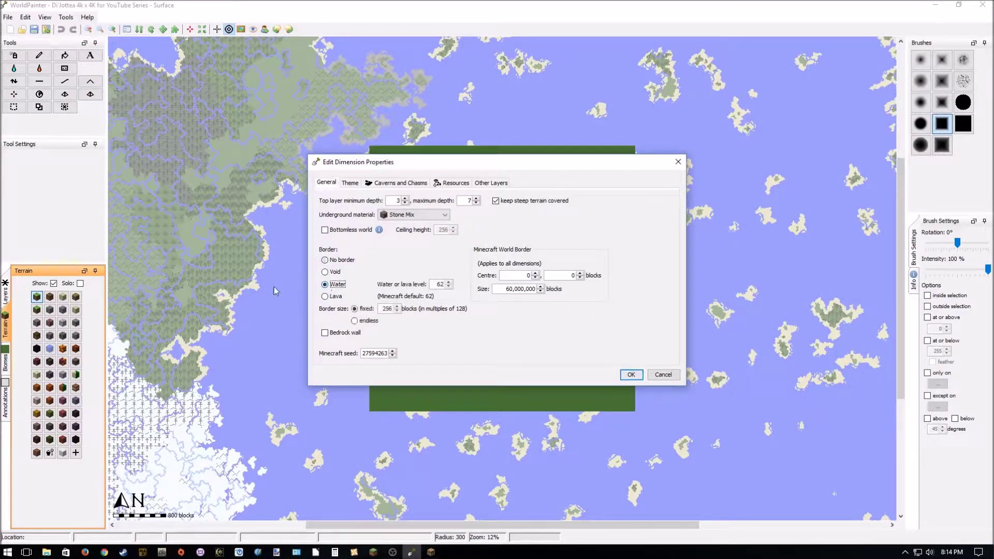
{"action": "left_click", "coordinate": [355, 322]}
{"action": "left_click", "coordinate": [632, 375]}
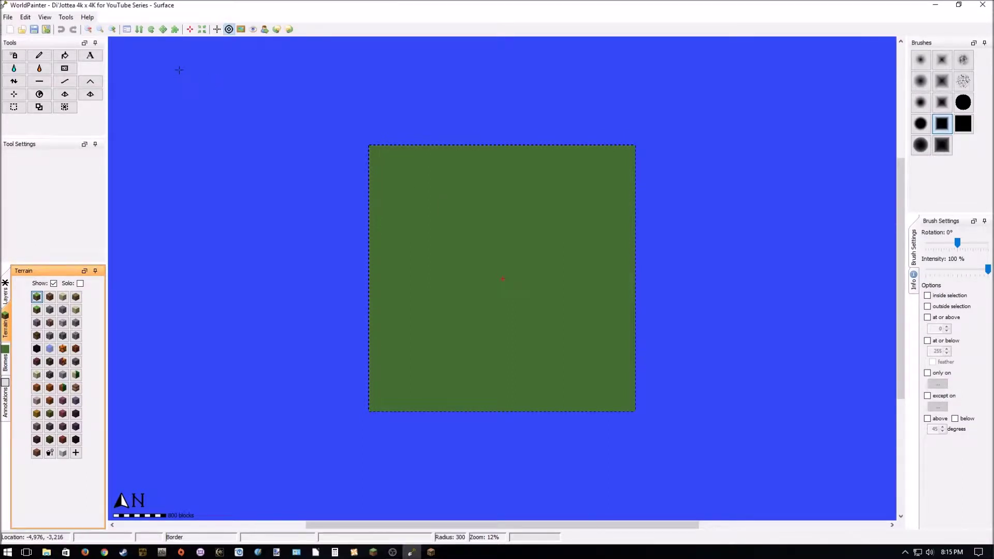
Pick Spray Paint with Sand at 50% intensity, then undo a test patch at the top-left corner.
{"action": "left_click", "coordinate": [16, 57]}
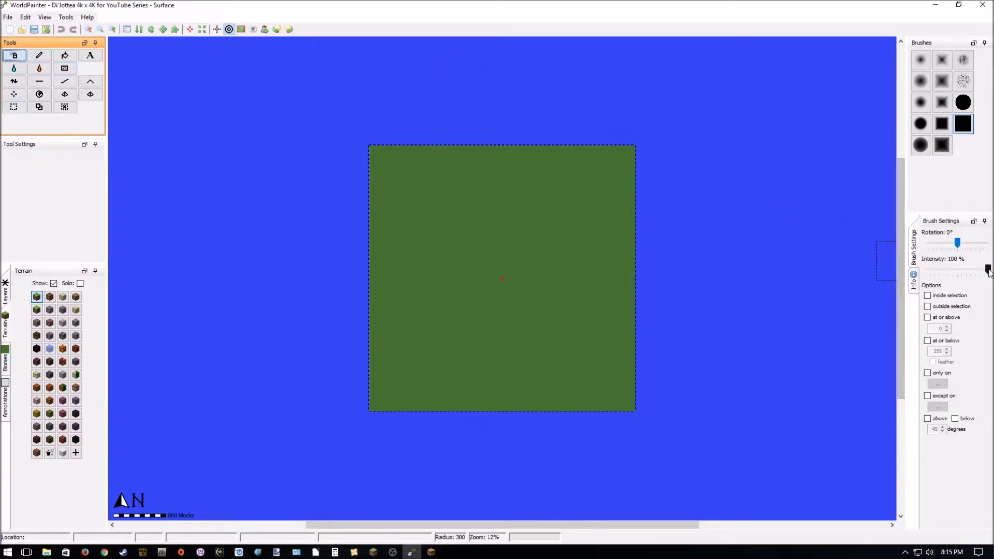
{"action": "left_click_drag", "start_coordinate": [988, 269], "coordinate": [958, 270]}
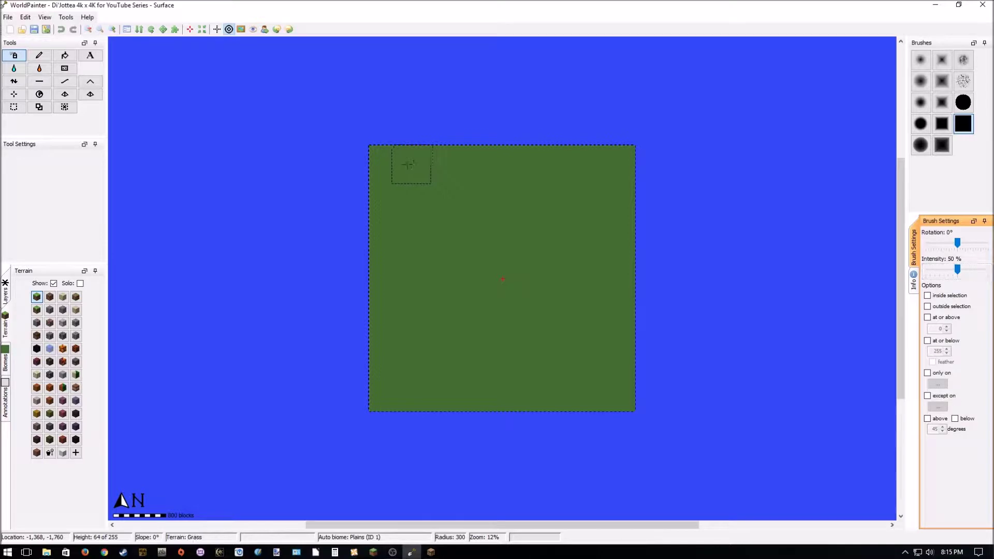
{"action": "left_click", "coordinate": [62, 297]}
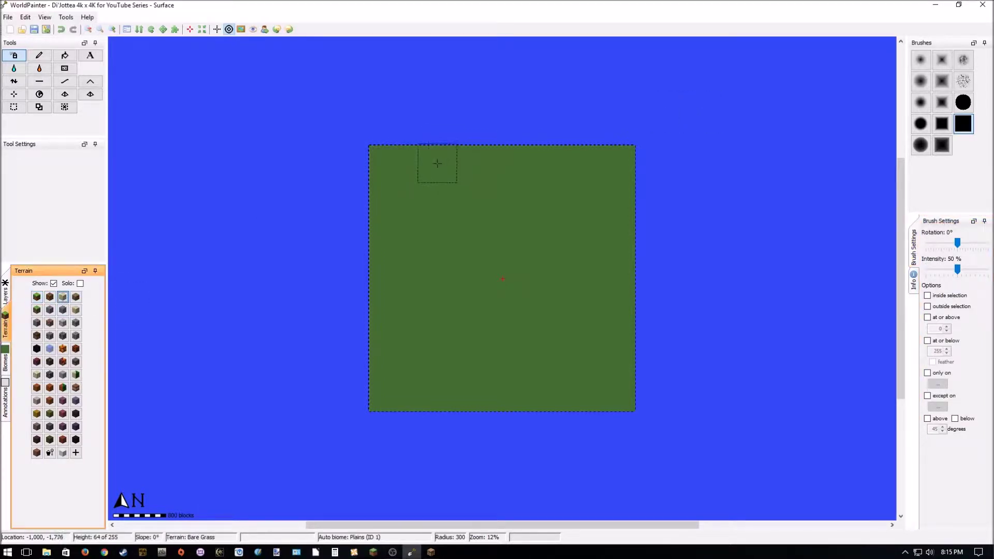
{"action": "left_click_drag", "start_coordinate": [437, 164], "coordinate": [321, 189]}
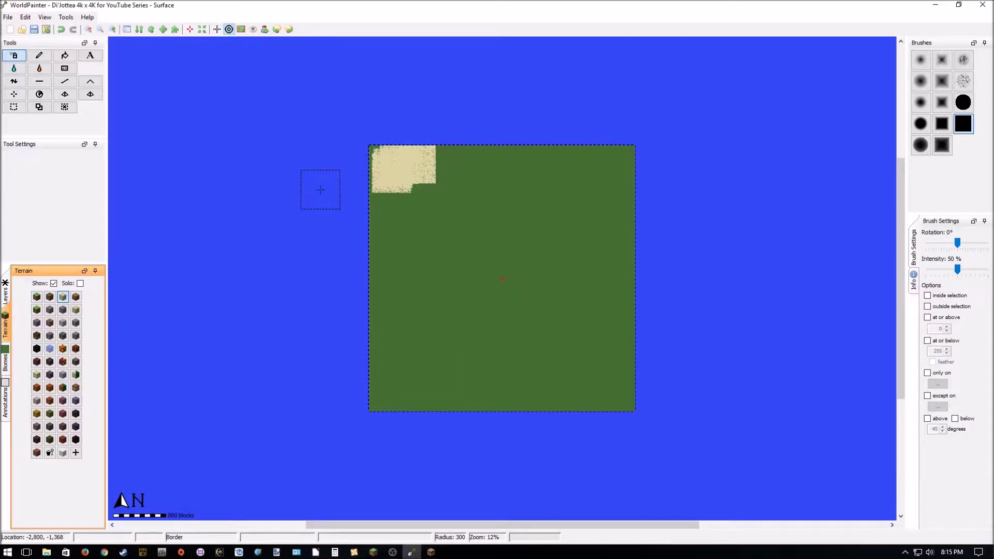
{"action": "key", "text": "ctrl+z"}
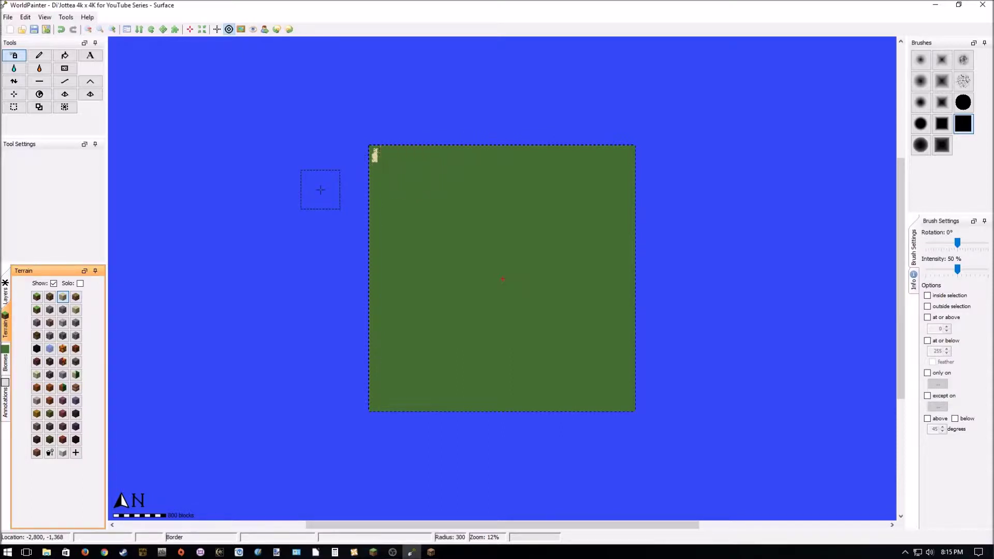
With a round brush at 100% intensity, paint sand down the left edge and along the top edge.
{"action": "left_click_drag", "start_coordinate": [958, 269], "coordinate": [990, 270]}
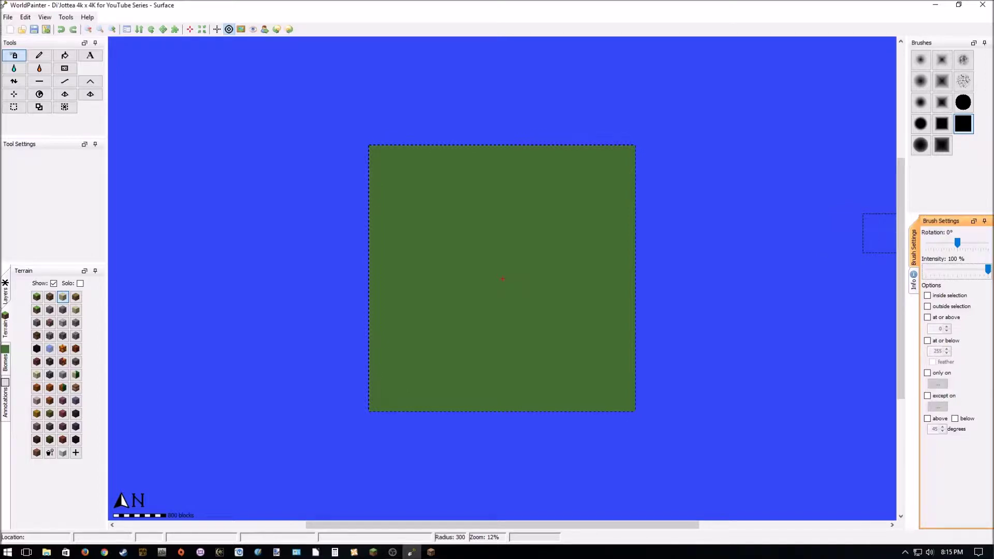
{"action": "left_click", "coordinate": [963, 102]}
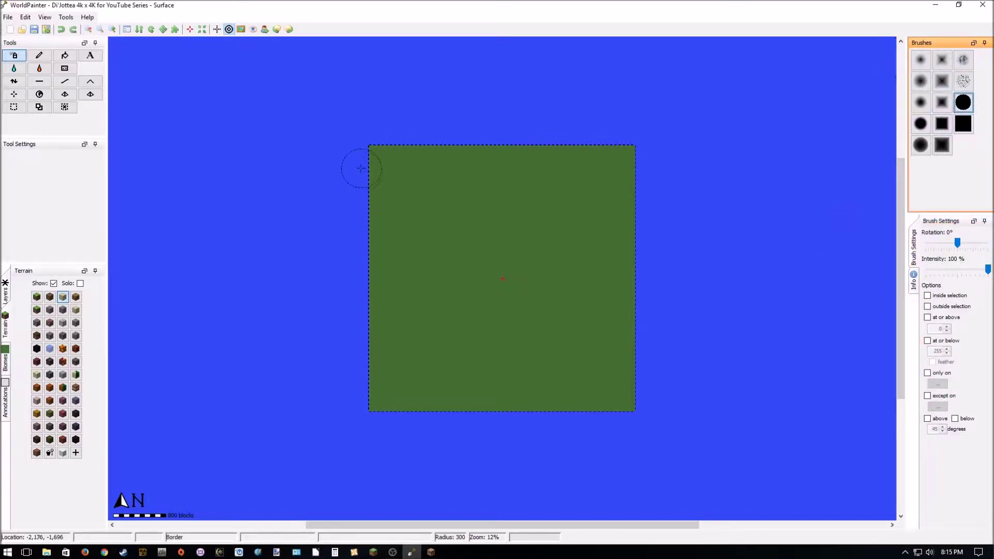
{"action": "scroll", "coordinate": [386, 165], "scroll_direction": "down", "scroll_amount": 1}
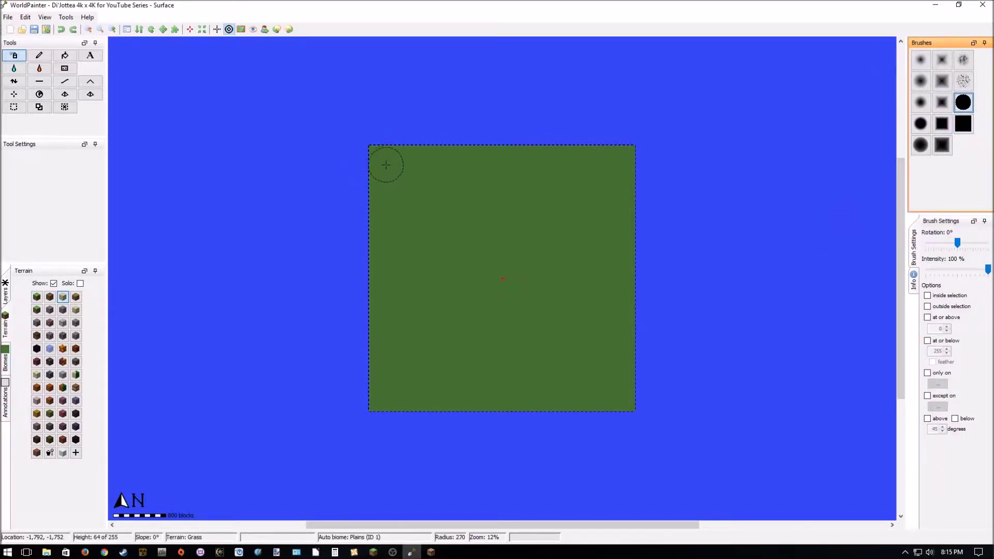
{"action": "scroll", "coordinate": [386, 165], "scroll_direction": "down", "scroll_amount": 4}
{"action": "scroll", "coordinate": [387, 166], "scroll_direction": "up", "scroll_amount": 2}
{"action": "left_click", "coordinate": [389, 157]}
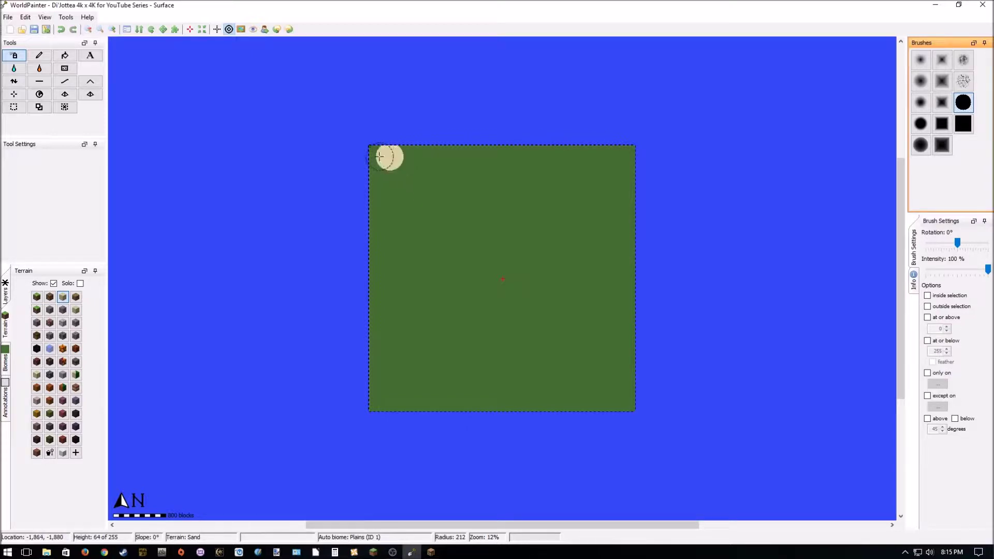
{"action": "left_click_drag", "start_coordinate": [380, 156], "coordinate": [377, 225]}
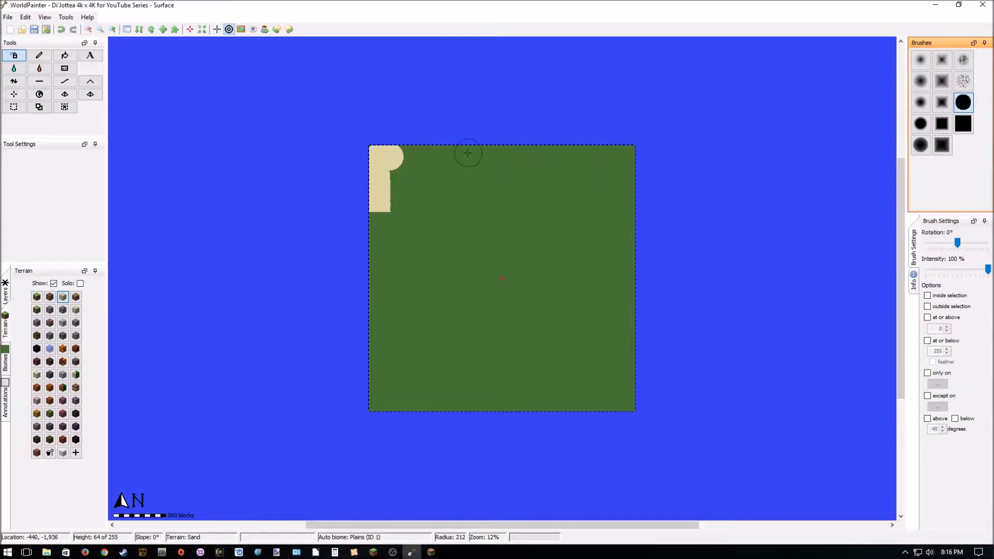
{"action": "left_click_drag", "start_coordinate": [434, 155], "coordinate": [400, 155]}
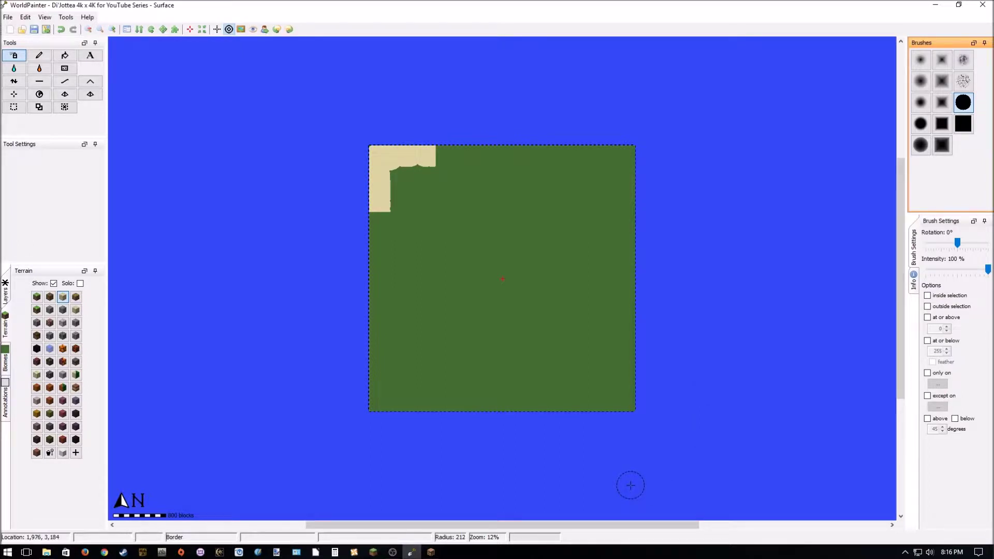
Switch to another window, then minimize WorldPainter and restore it from the taskbar.
{"action": "left_click", "coordinate": [432, 553]}
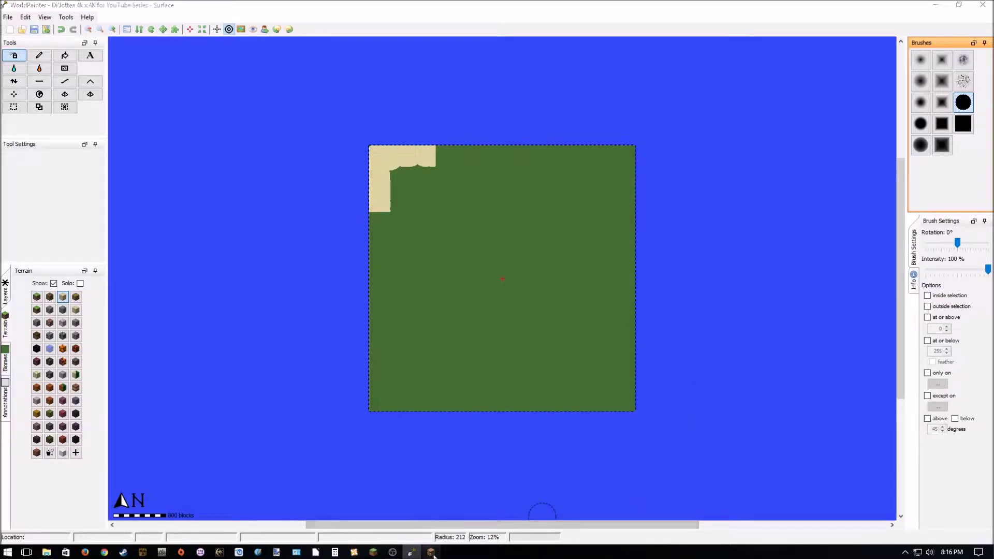
{"action": "left_click", "coordinate": [665, 159]}
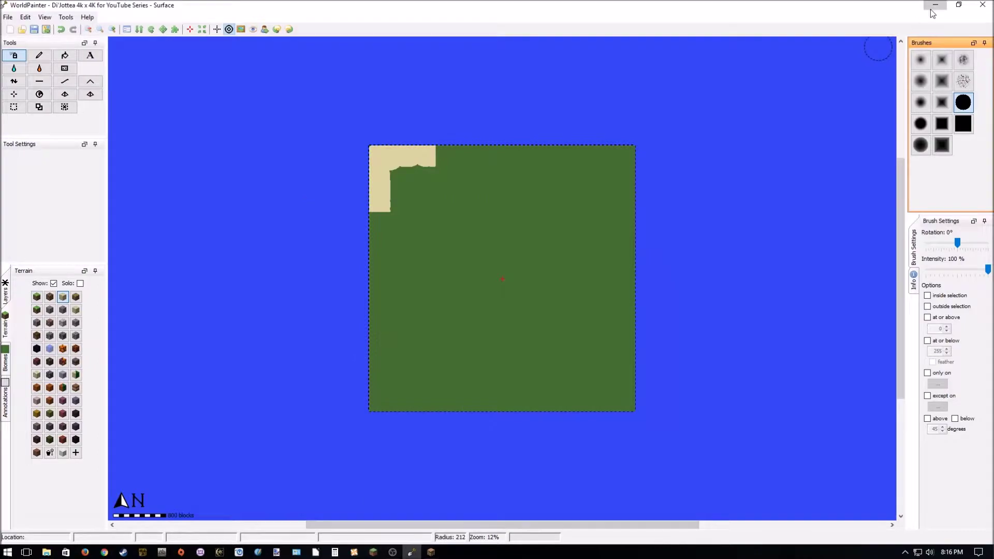
{"action": "left_click", "coordinate": [934, 6]}
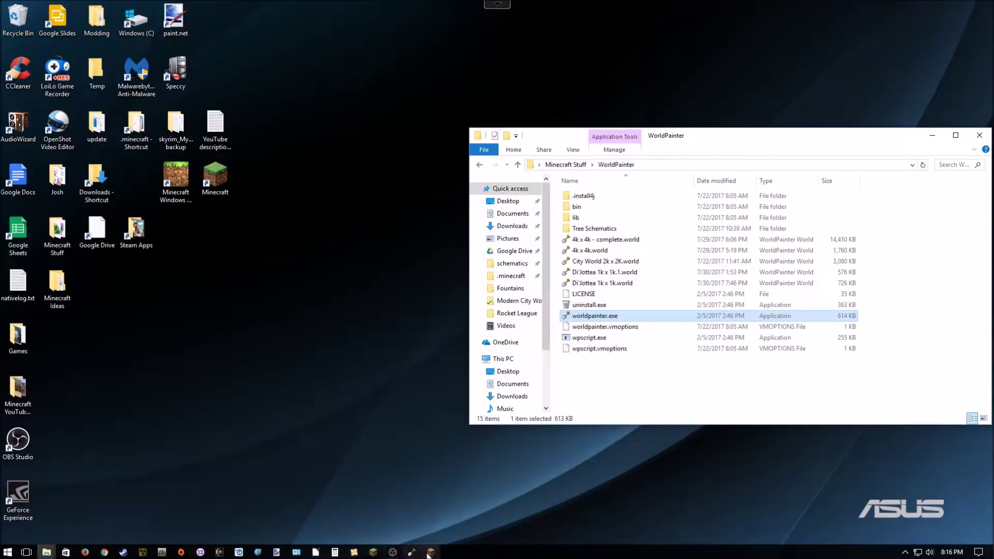
{"action": "left_click", "coordinate": [412, 553]}
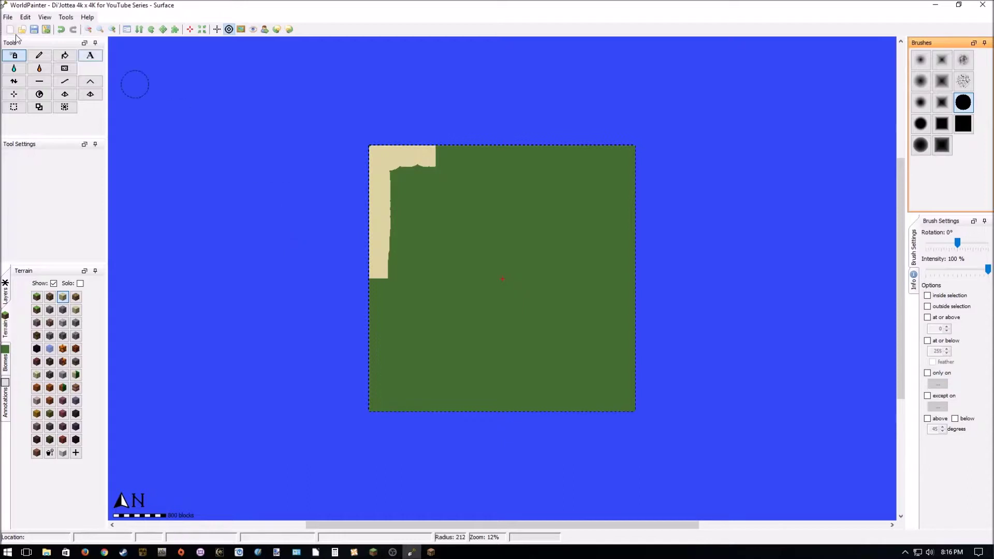
Select the Height tool with a round flat-topped brush.
{"action": "left_click", "coordinate": [14, 83]}
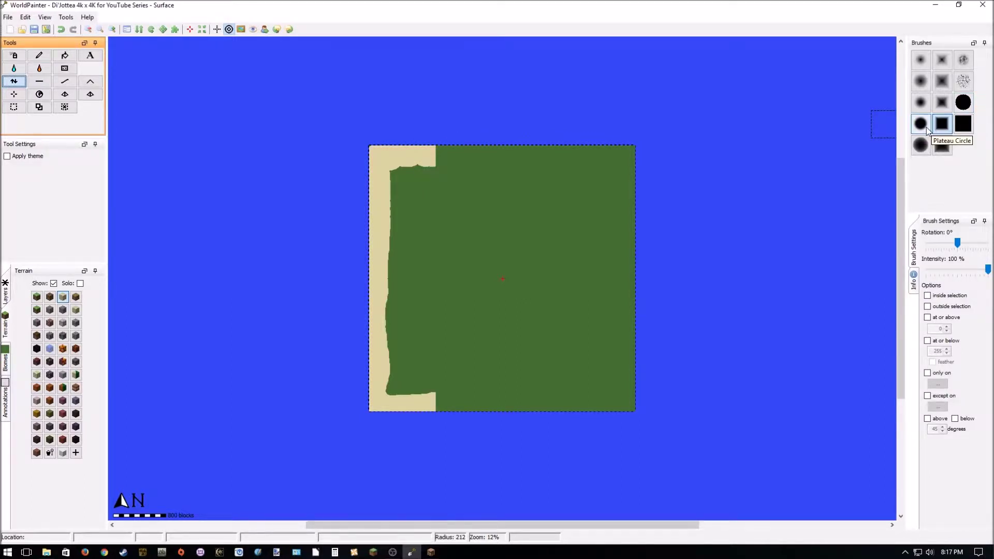
{"action": "left_click", "coordinate": [927, 126]}
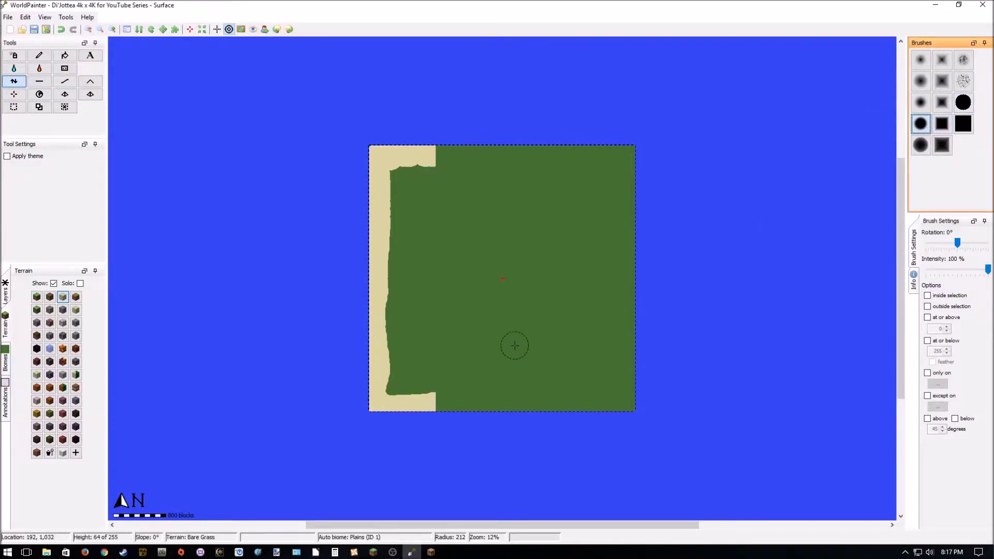
Extend the sand along the bottom edge and restore the top-right corner sand.
{"action": "left_click_drag", "start_coordinate": [449, 399], "coordinate": [499, 395]}
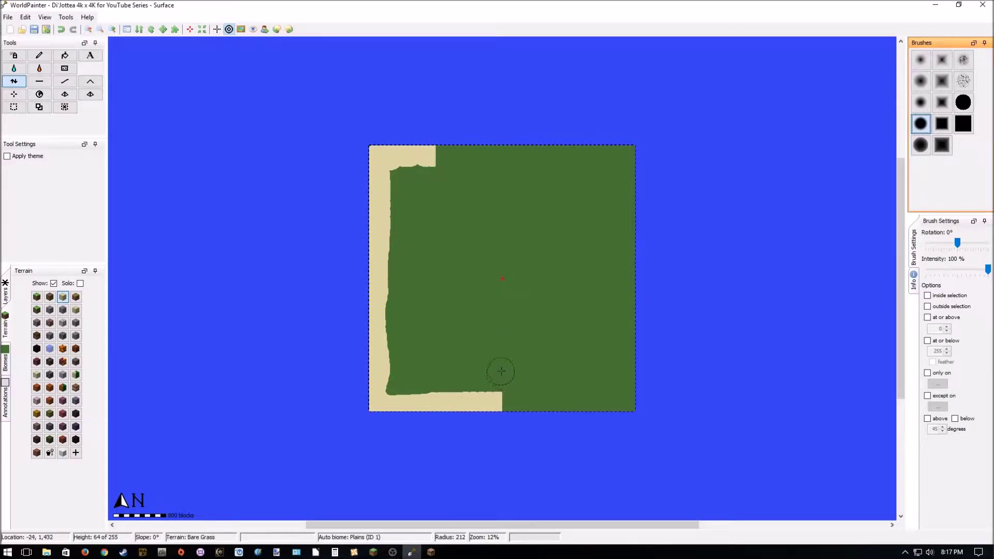
{"action": "scroll", "coordinate": [501, 369], "scroll_direction": "down", "scroll_amount": 1}
{"action": "scroll", "coordinate": [502, 369], "scroll_direction": "down", "scroll_amount": 1}
{"action": "scroll", "coordinate": [502, 369], "scroll_direction": "up", "scroll_amount": 1}
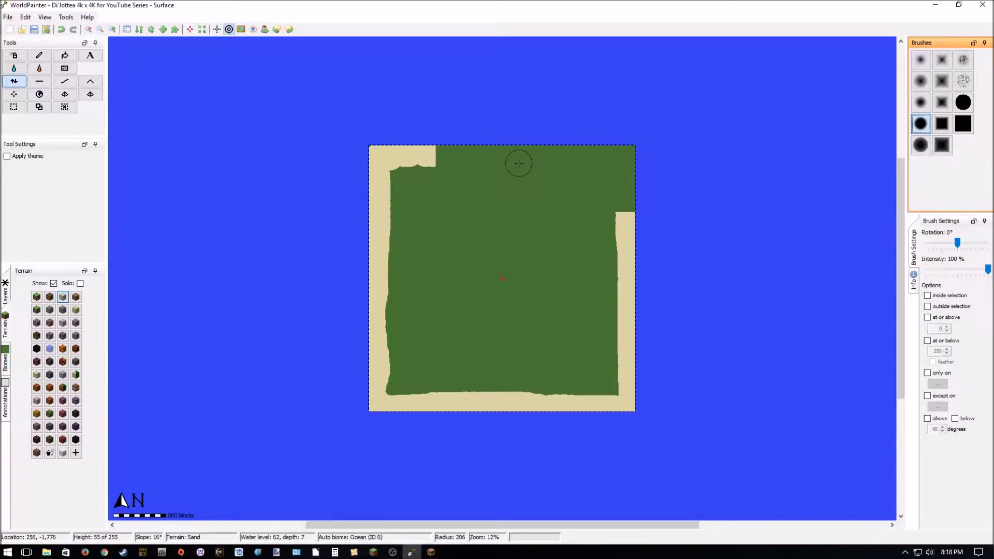
{"action": "key", "text": "ctrl+z"}
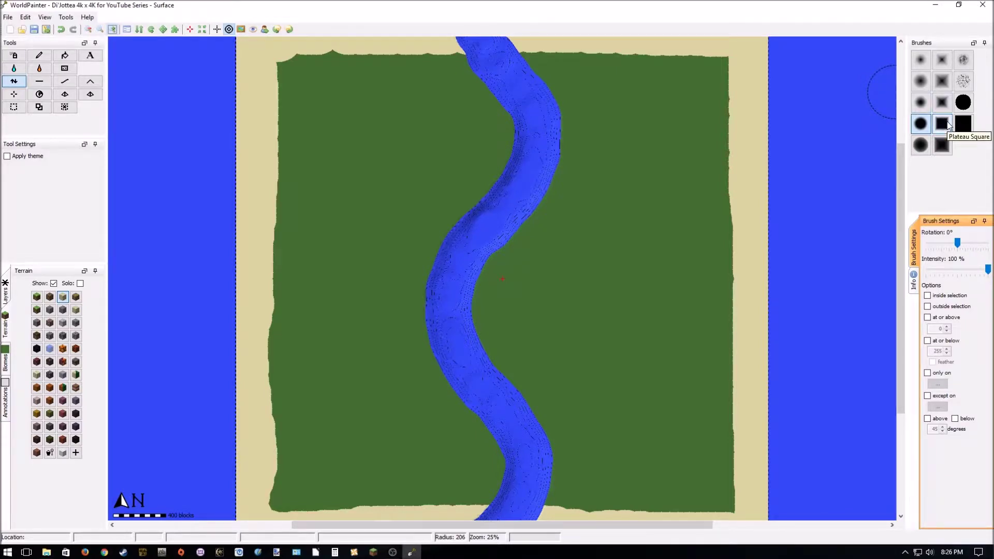
Raise a square flat-topped Bare Grass plateau, radius 300, from the top edge east of the river.
{"action": "left_click", "coordinate": [947, 124]}
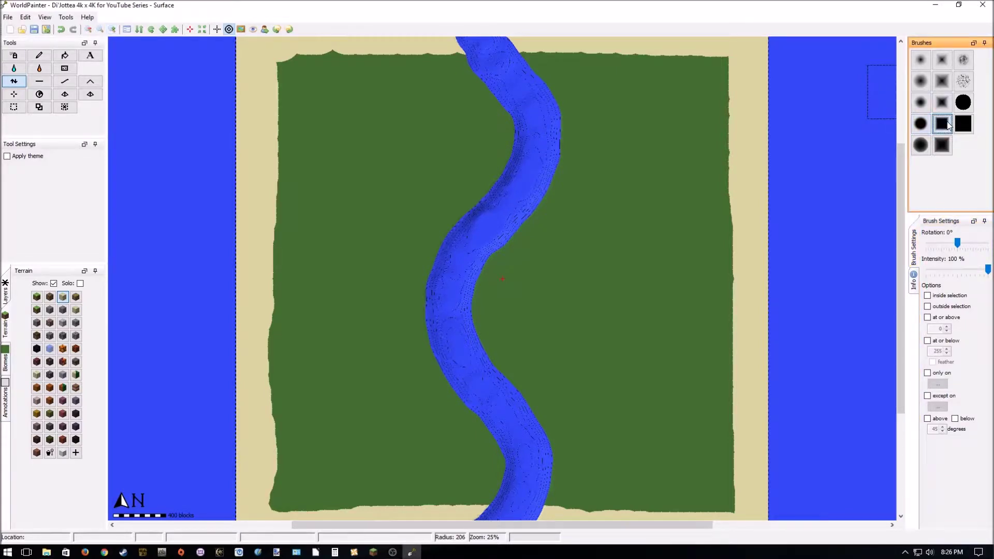
{"action": "left_click", "coordinate": [37, 310]}
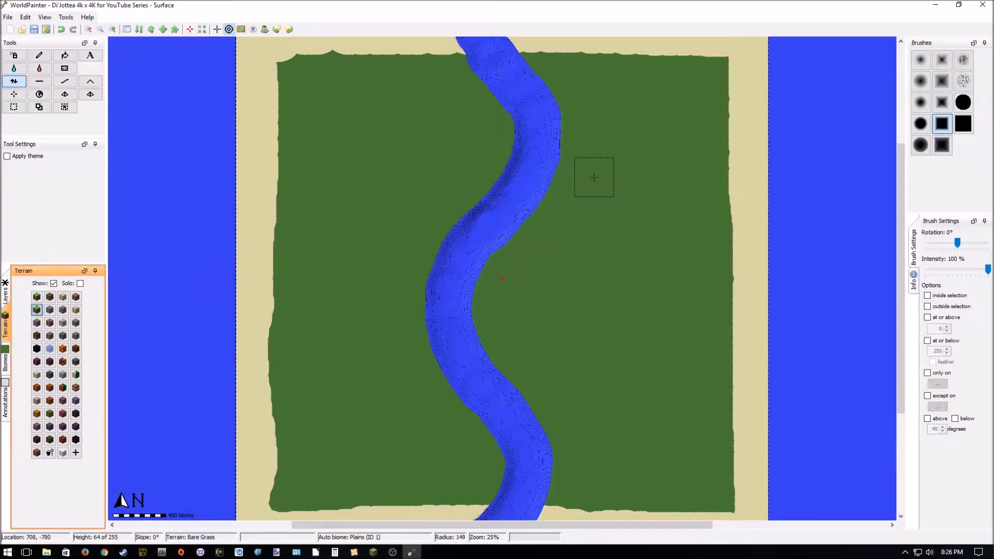
{"action": "scroll", "coordinate": [594, 177], "scroll_direction": "up", "scroll_amount": 4}
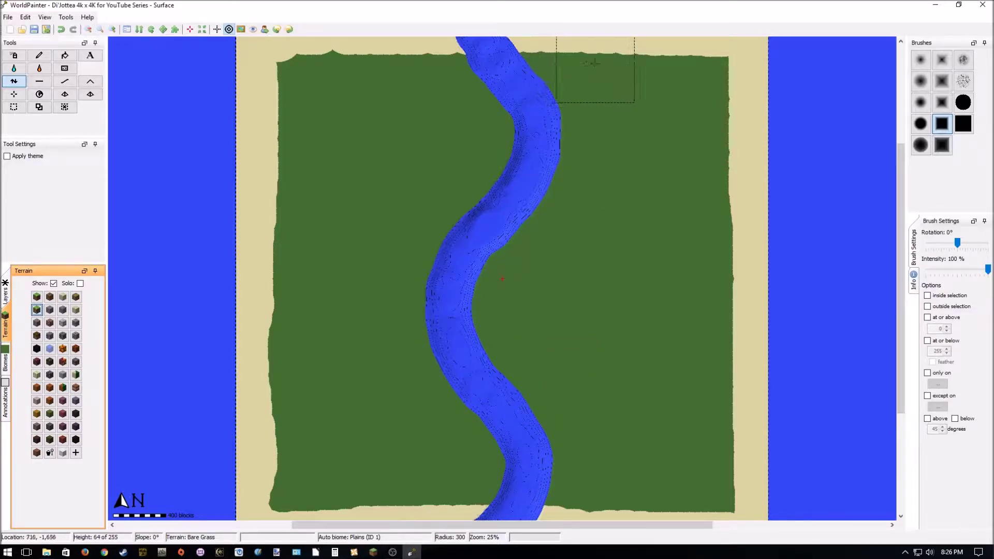
{"action": "mouse_move", "coordinate": [604, 78]}
{"action": "left_mouse_down"}
{"action": "mouse_move", "coordinate": [612, 193]}
{"action": "mouse_move", "coordinate": [575, 253]}
{"action": "left_mouse_up"}
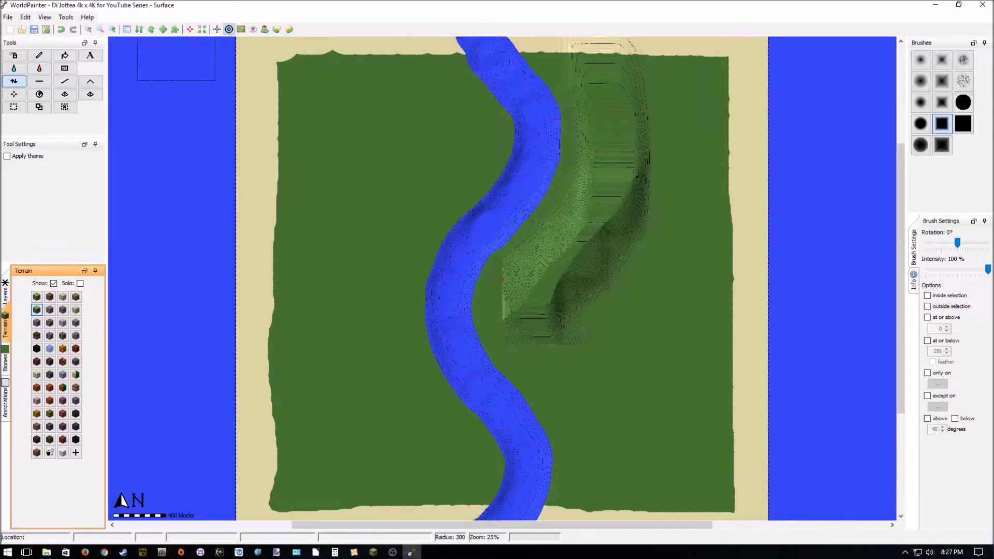
Open the File menu for saving and exporting.
{"action": "left_click", "coordinate": [7, 17]}
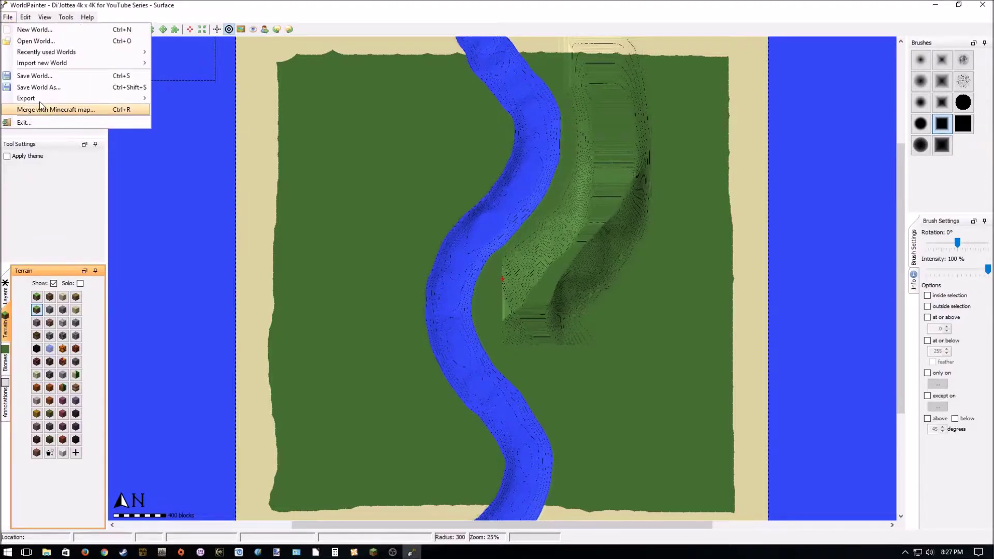
Export the world as a new Minecraft map with Peaceful difficulty.
{"action": "mouse_move", "coordinate": [40, 98]}
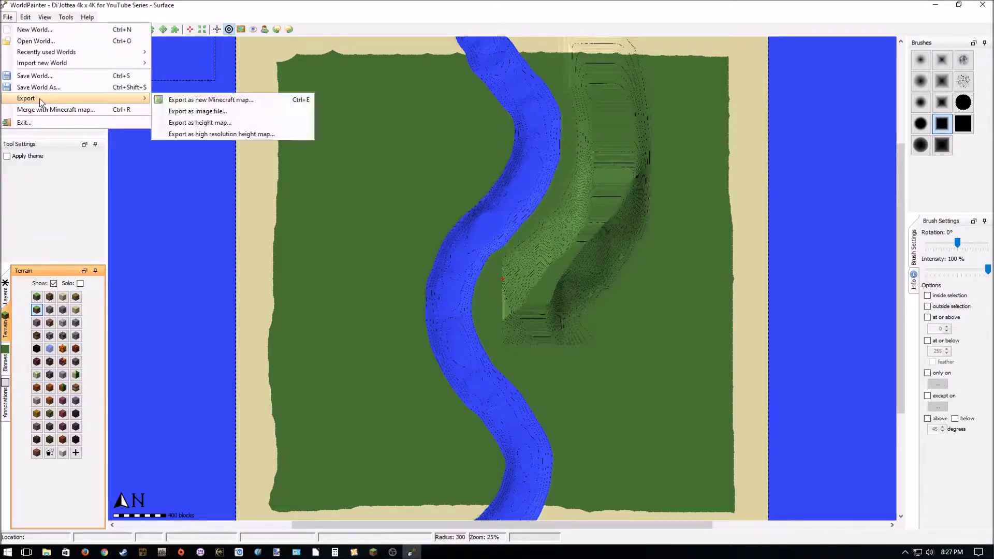
{"action": "left_click", "coordinate": [198, 101]}
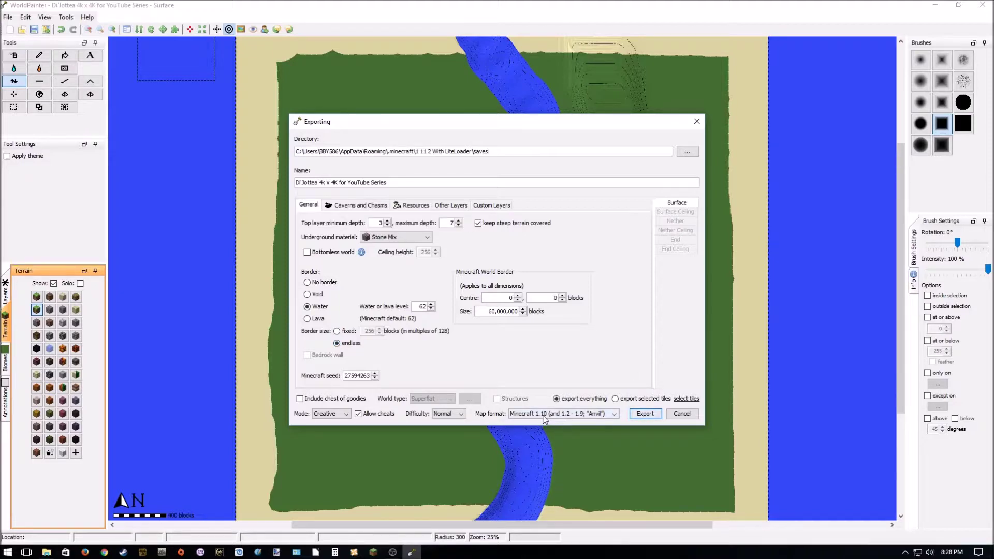
{"action": "left_click", "coordinate": [460, 414]}
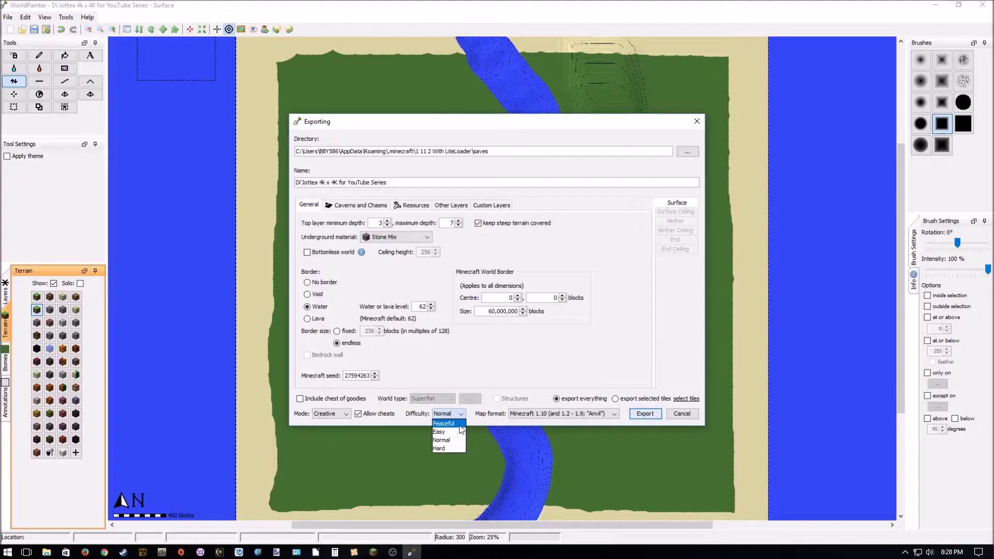
{"action": "left_click", "coordinate": [459, 425]}
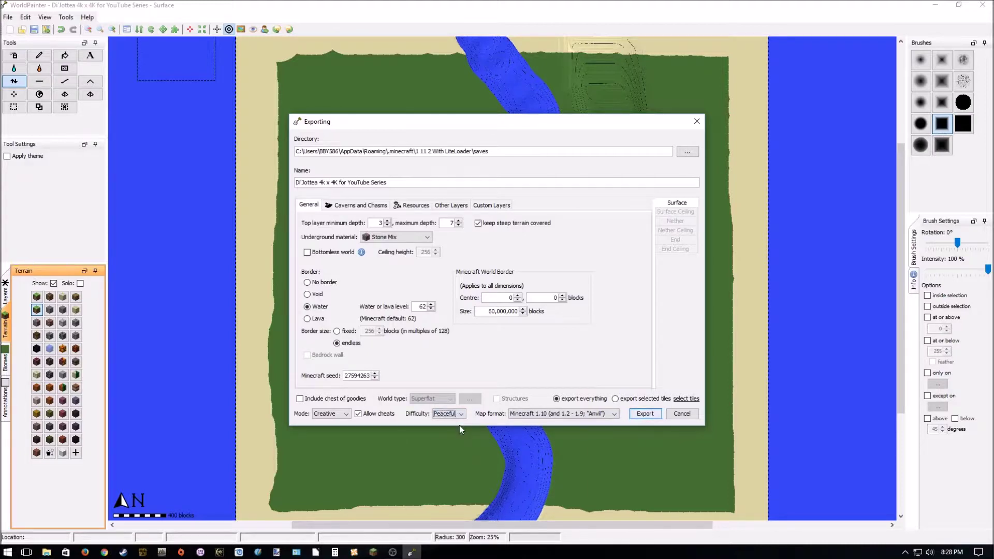
{"action": "left_click", "coordinate": [646, 414]}
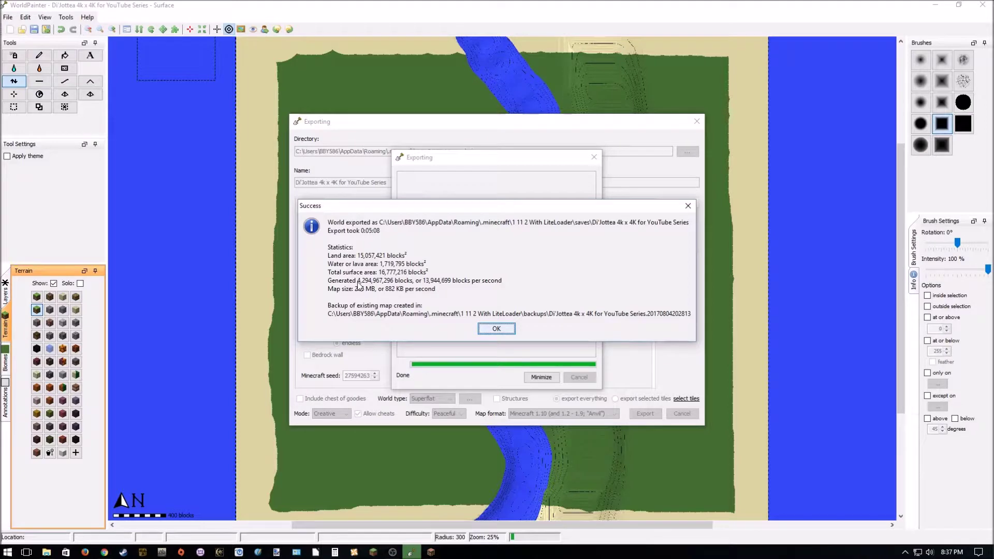
Dismiss the export success report and bring Minecraft to the front.
{"action": "left_click", "coordinate": [498, 327]}
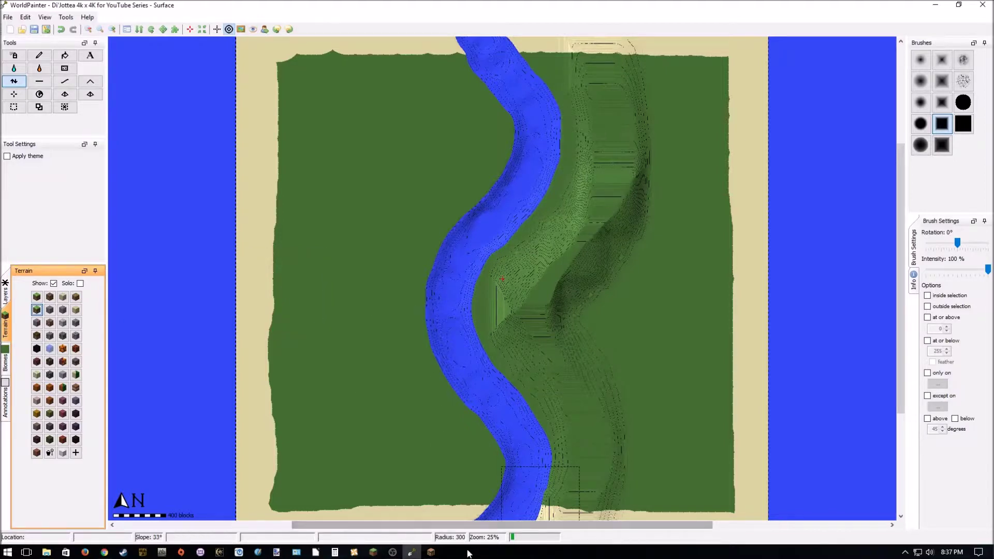
{"action": "left_click", "coordinate": [431, 552]}
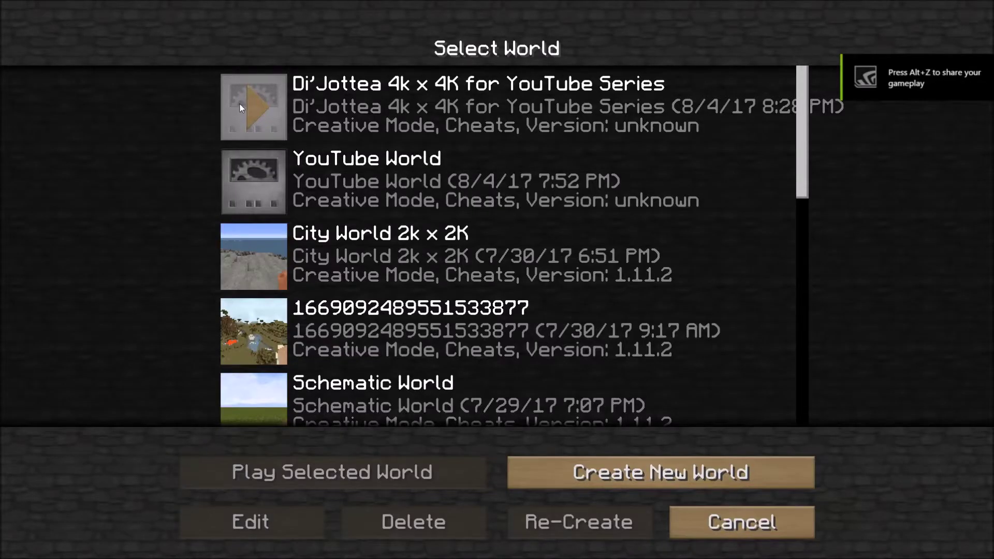
Load the newly exported 4K world from the Singleplayer world list.
{"action": "left_click", "coordinate": [240, 108]}
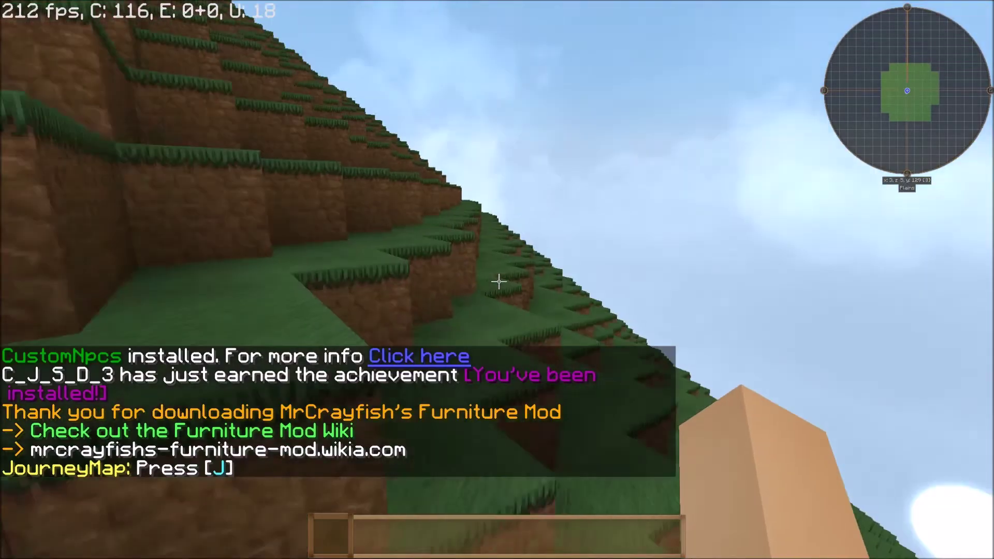
Walk off the plateau and down across the grassland to the sandy shoreline.
{"action": "key", "text": "w"}
{"action": "key", "text": "space"}
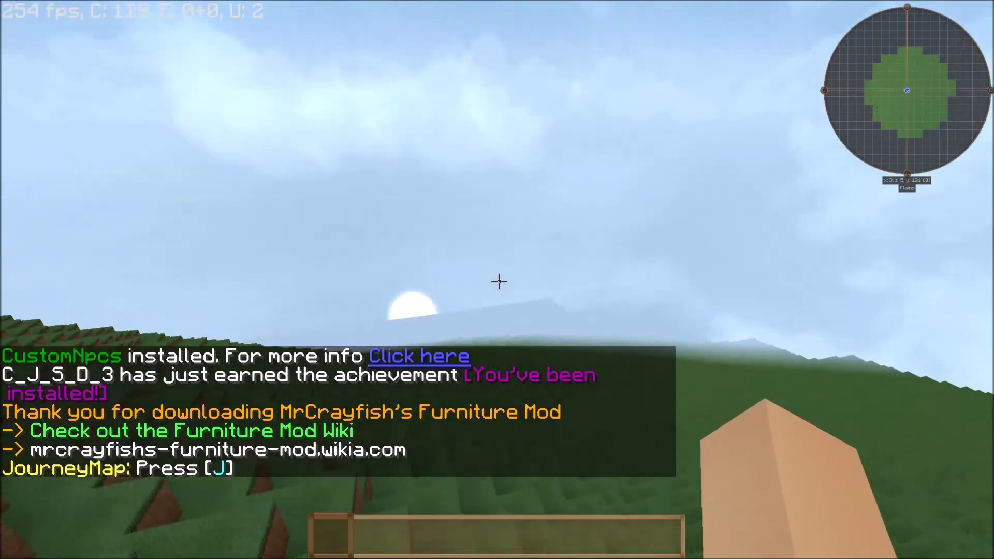
{"action": "key", "text": "w"}
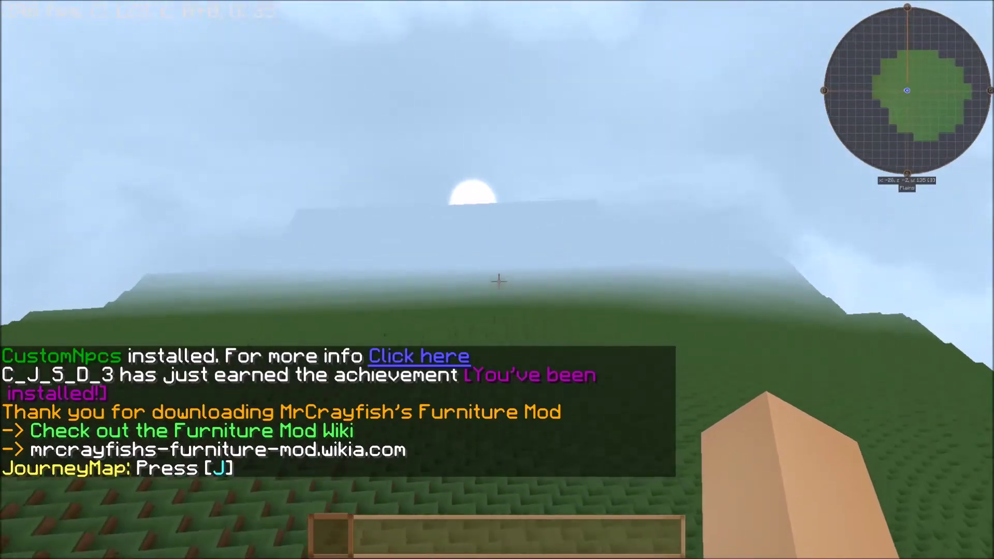
{"action": "key", "text": "w"}
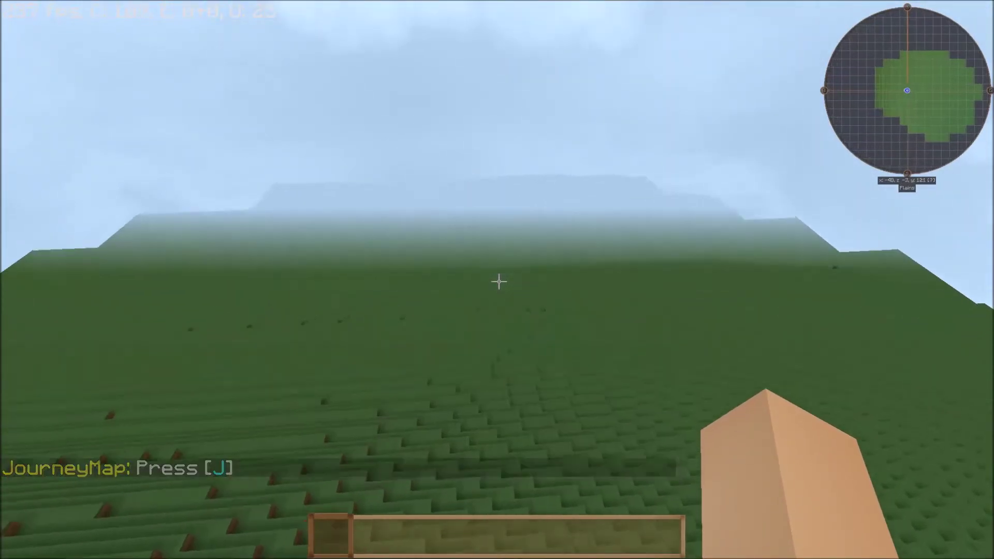
{"action": "key", "text": "w"}
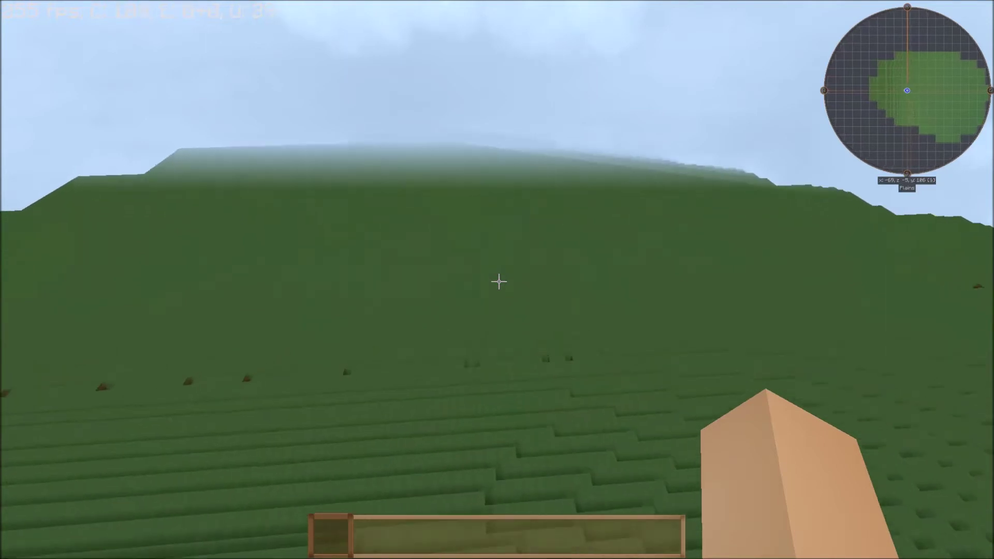
{"action": "key", "text": "w"}
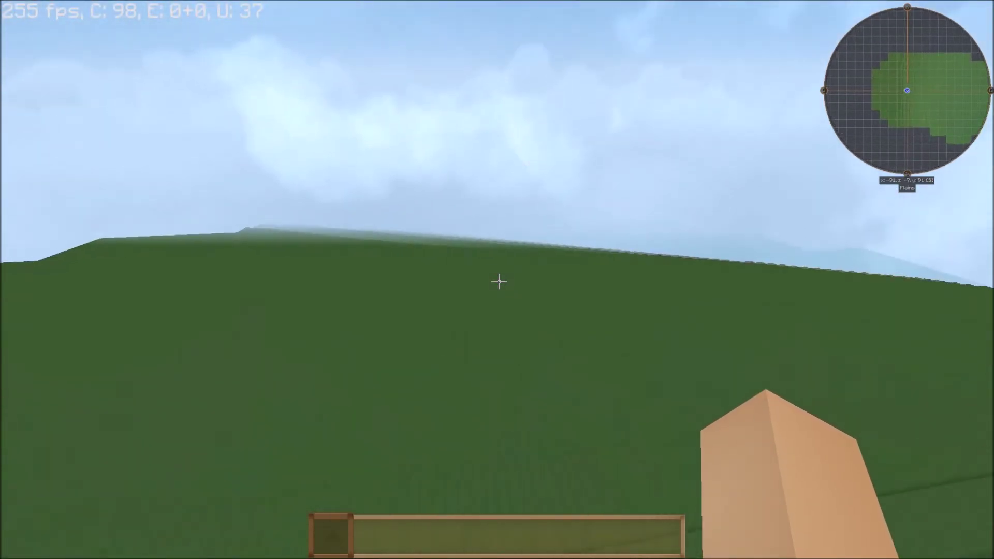
{"action": "key", "text": "w"}
{"action": "key", "text": "w"}
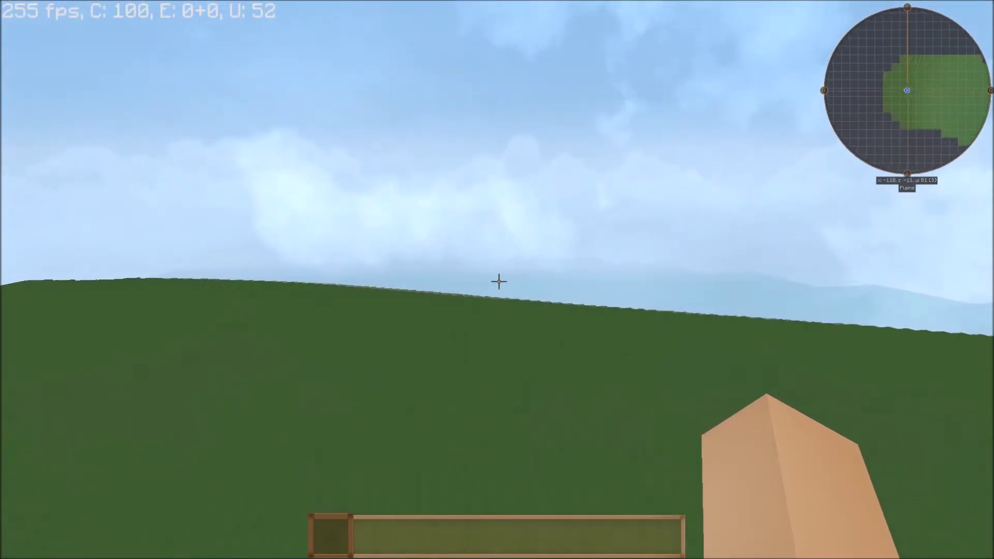
{"action": "key", "text": "w"}
{"action": "key", "text": "w"}
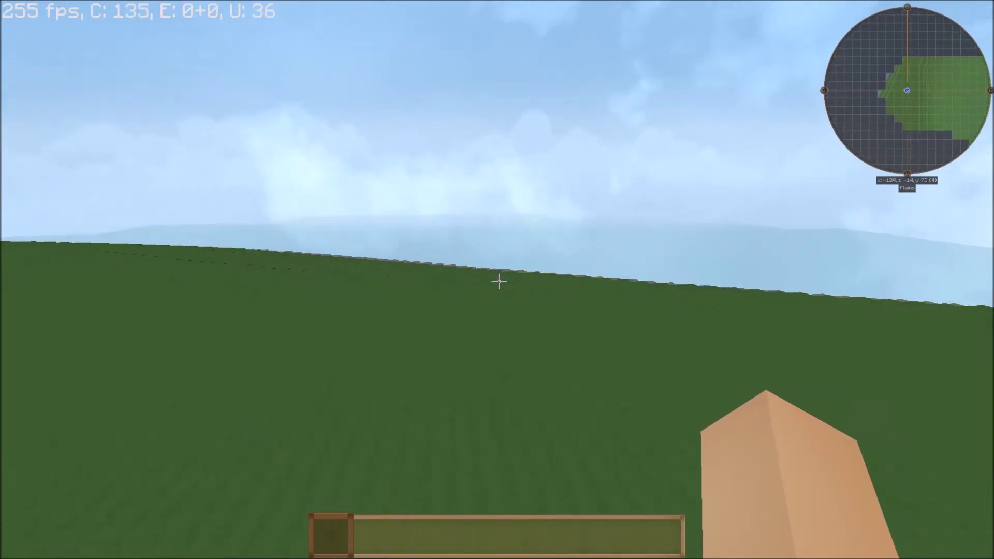
{"action": "key", "text": "w"}
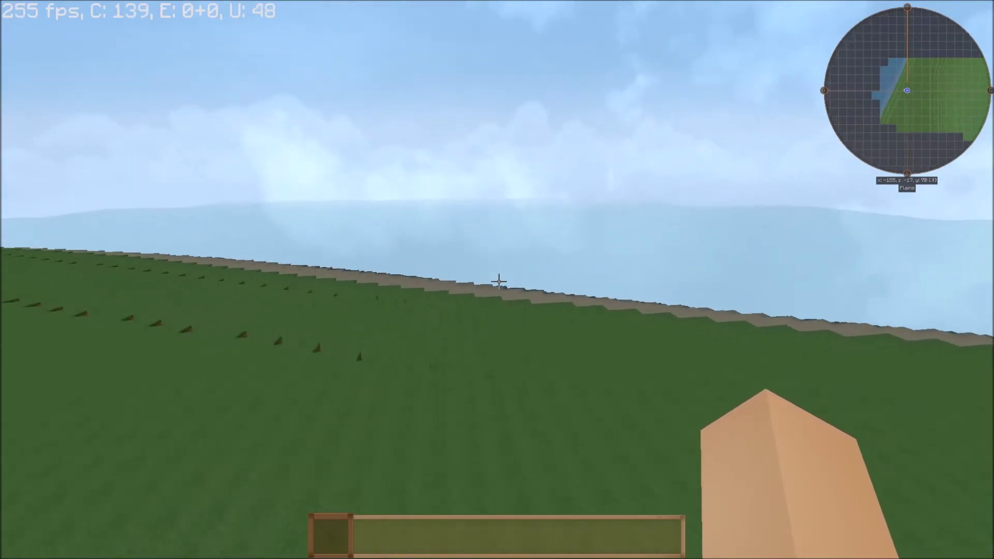
Swim from the beach out into the deep ocean border over the seabed.
{"action": "key", "text": "w"}
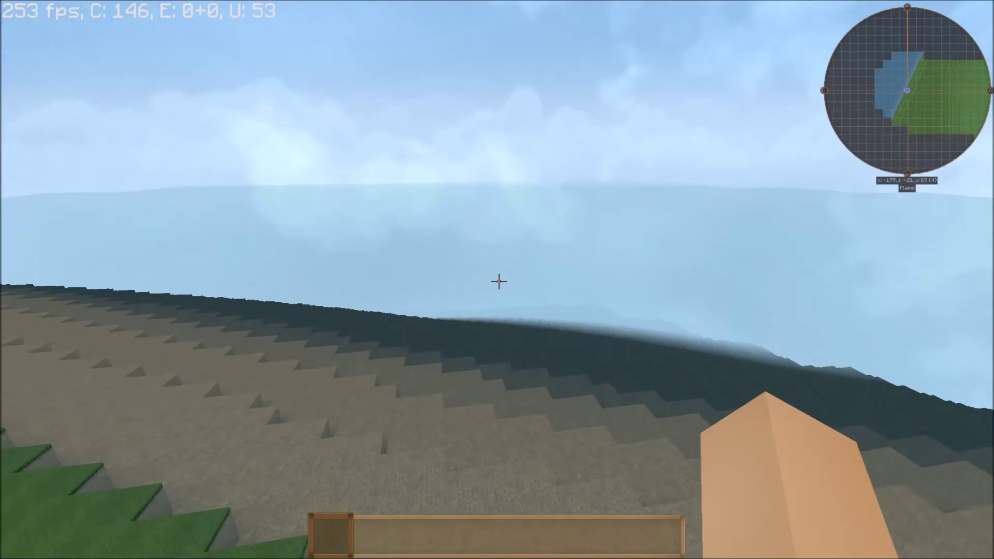
{"action": "key", "text": "w"}
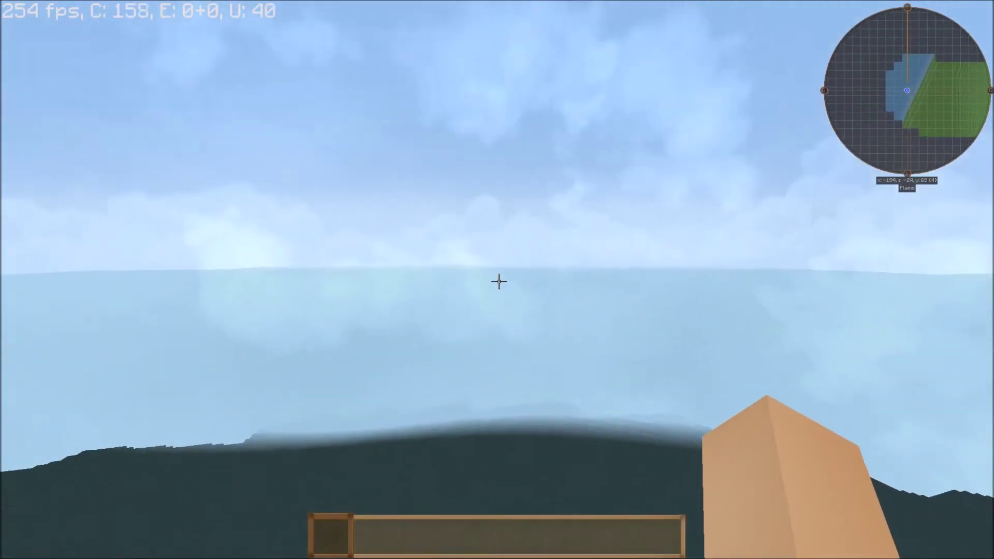
{"action": "key", "text": "w"}
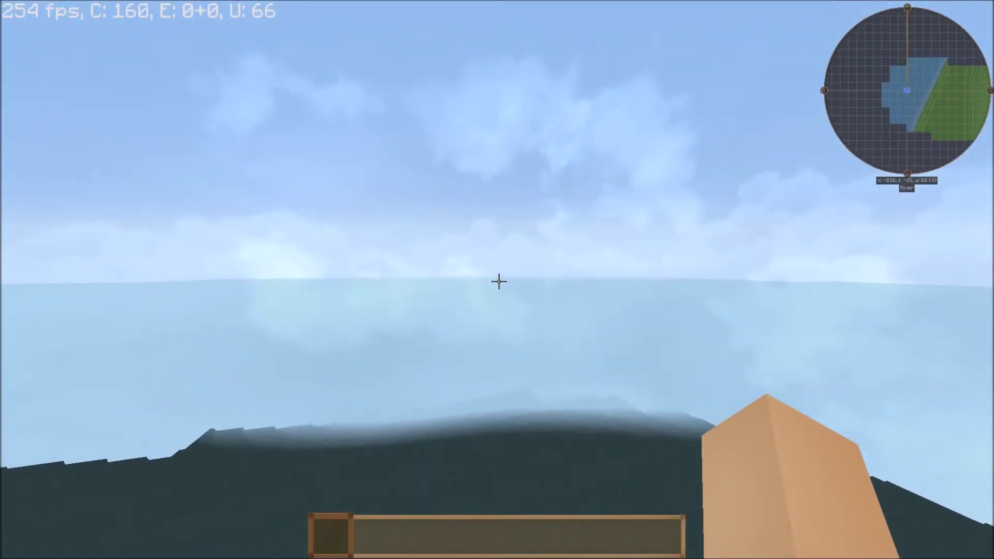
{"action": "key", "text": "w"}
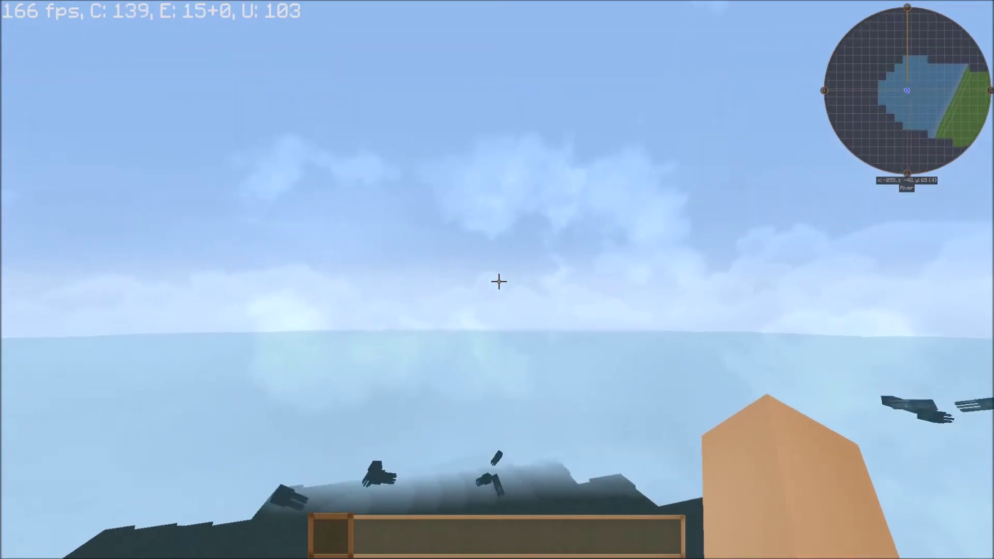
{"action": "key", "text": "w"}
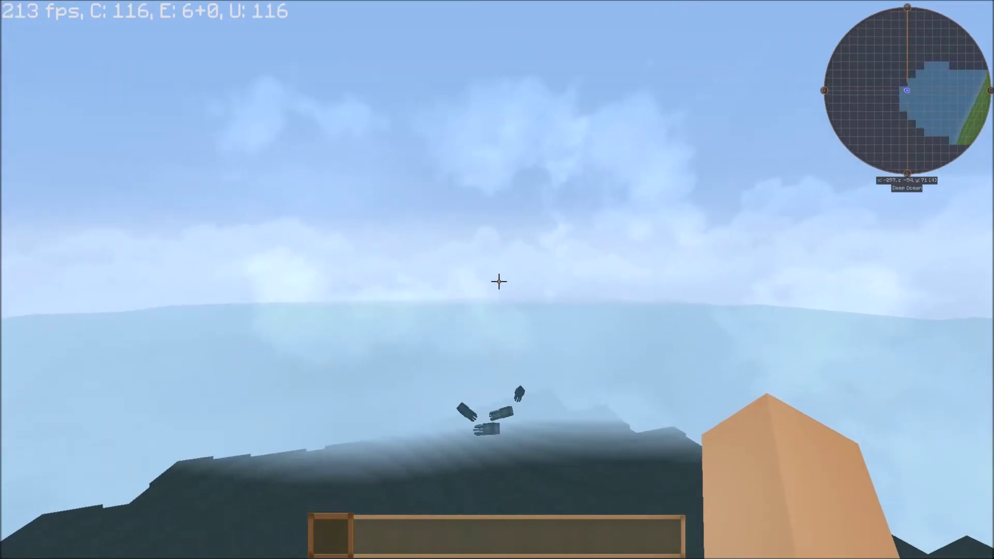
{"action": "key", "text": "w"}
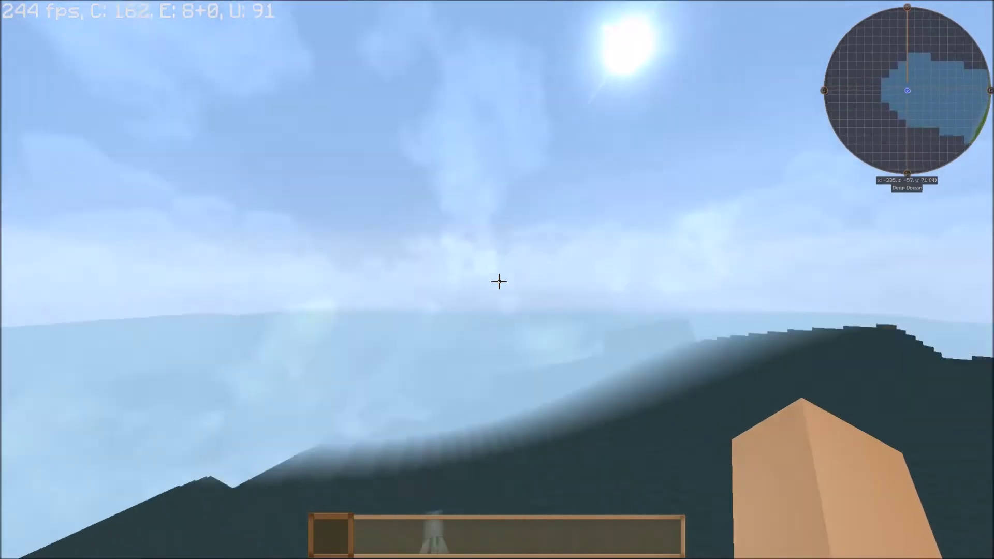
{"action": "key", "text": "w"}
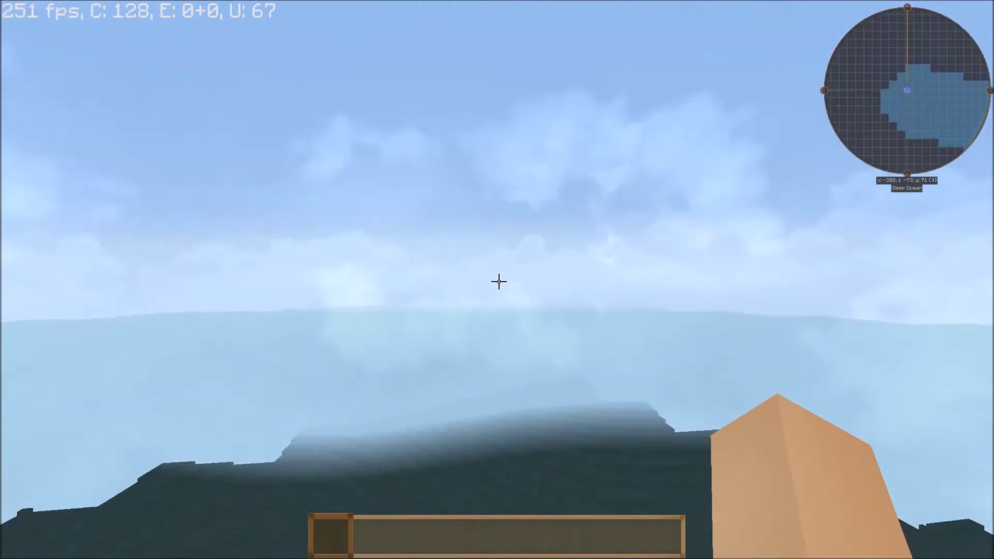
{"action": "key", "text": "w"}
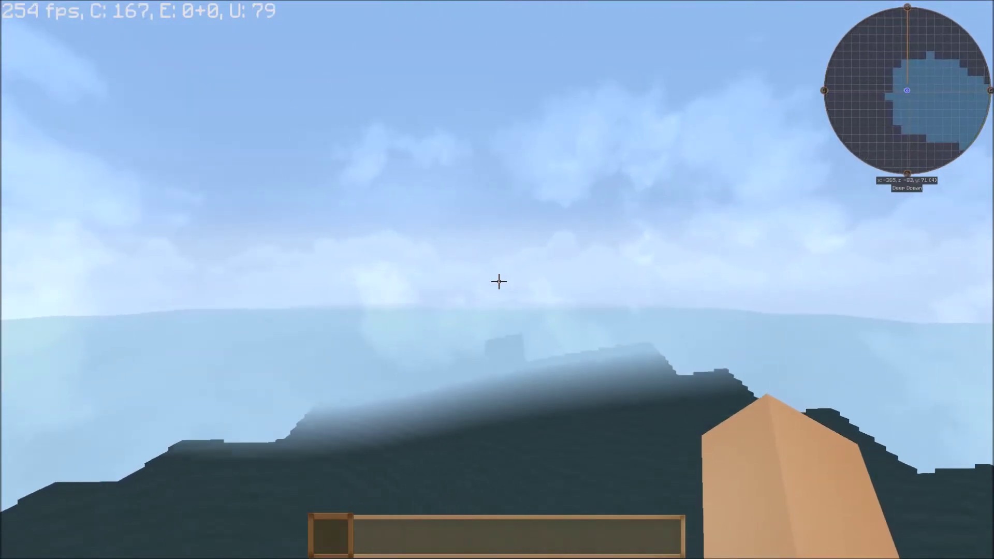
{"action": "key", "text": "w"}
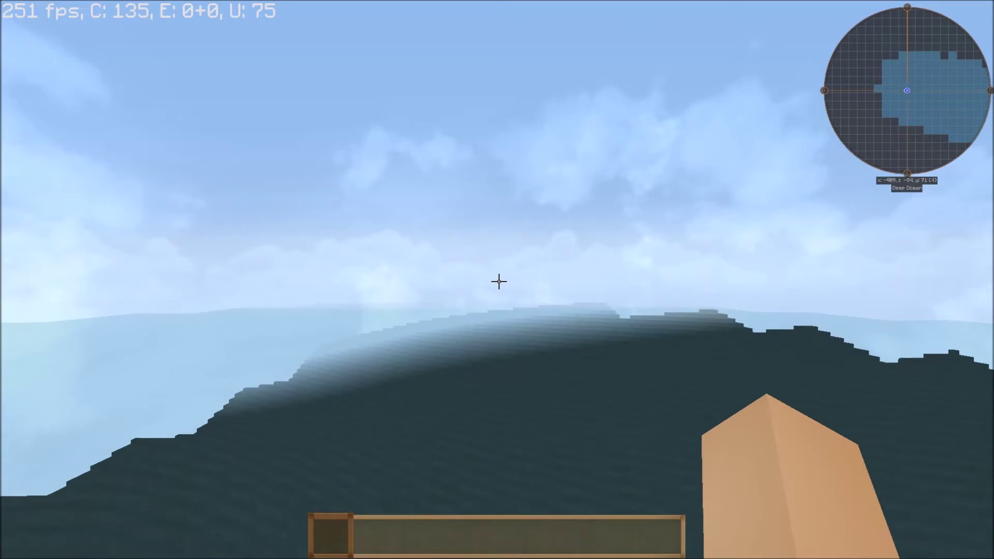
Cross the grass plain and head back out over the ocean.
{"action": "key", "text": "w"}
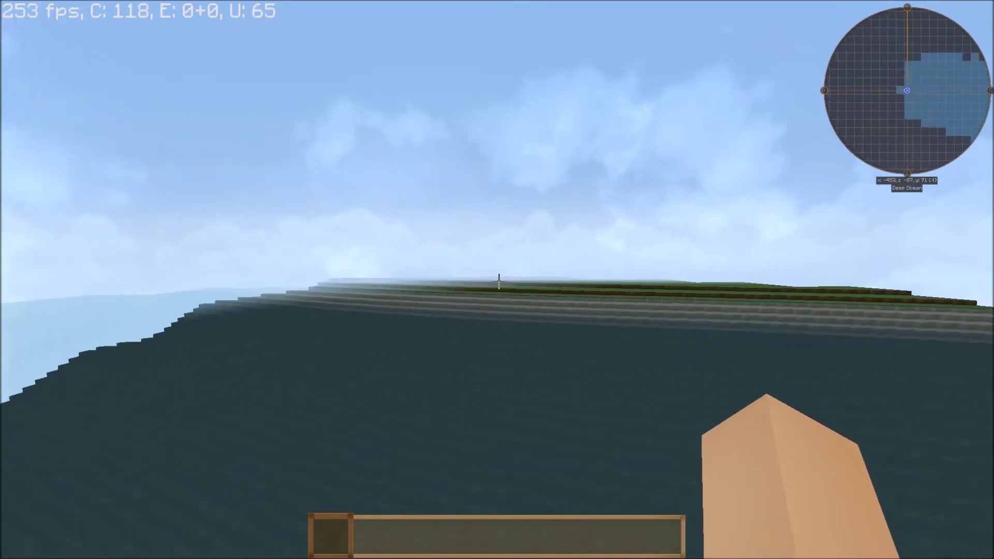
{"action": "key", "text": "w"}
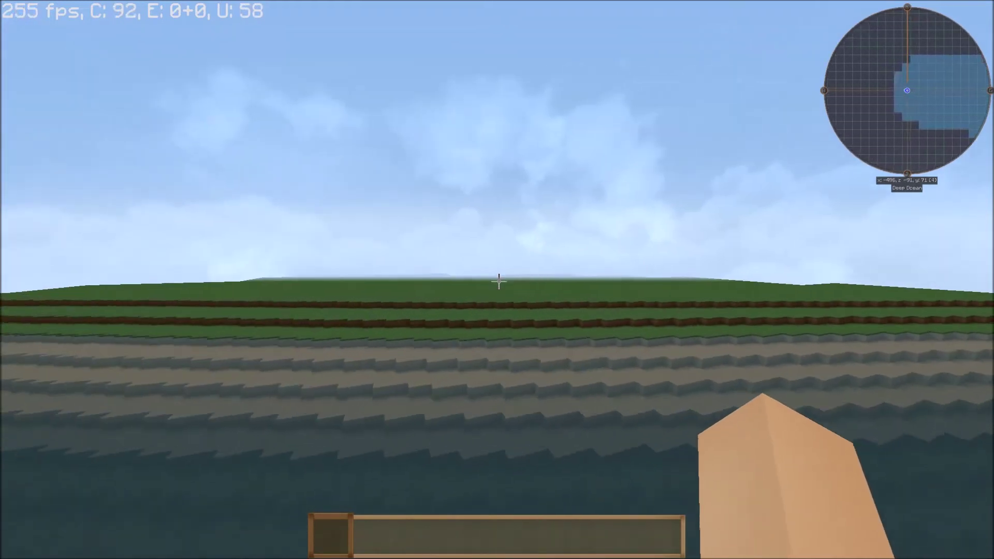
{"action": "key", "text": "w"}
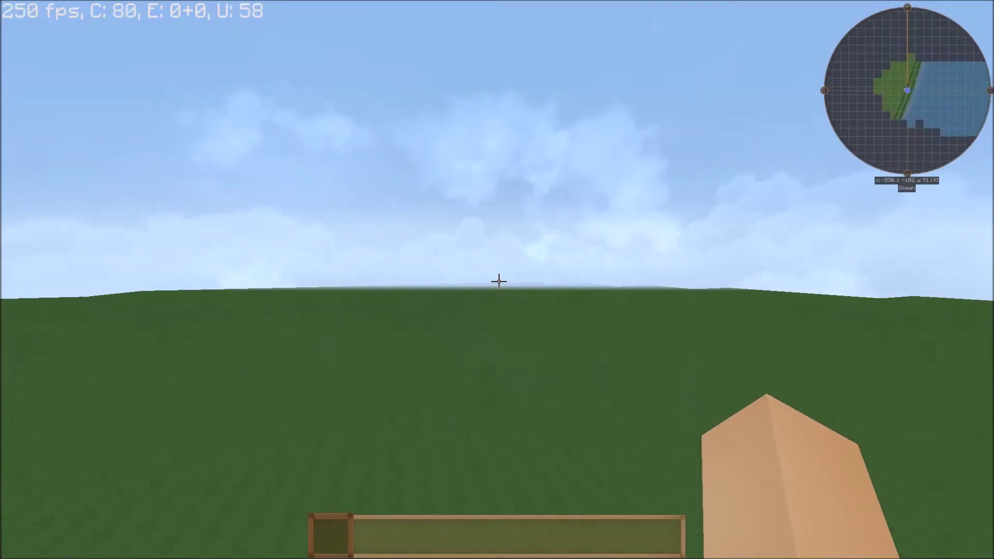
{"action": "key", "text": "w"}
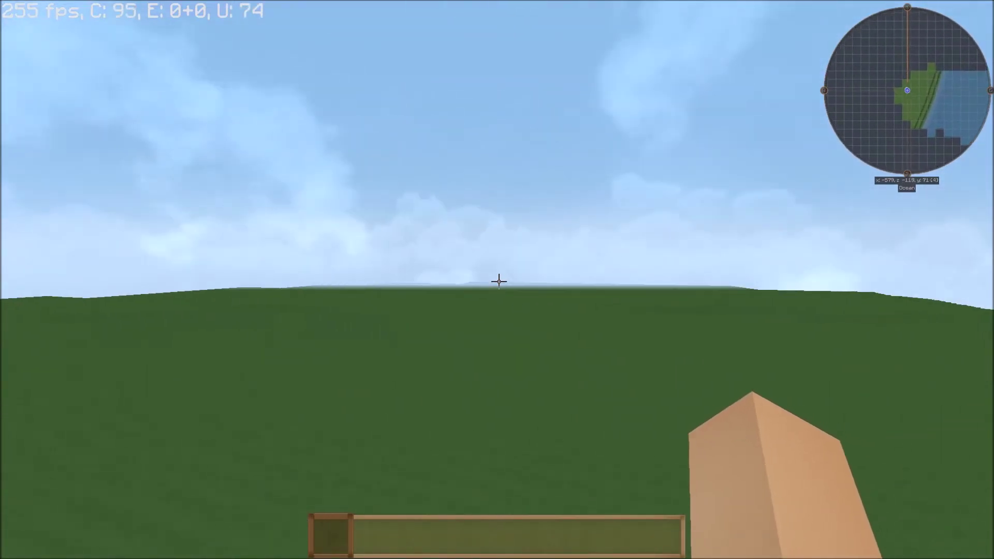
{"action": "key", "text": "w"}
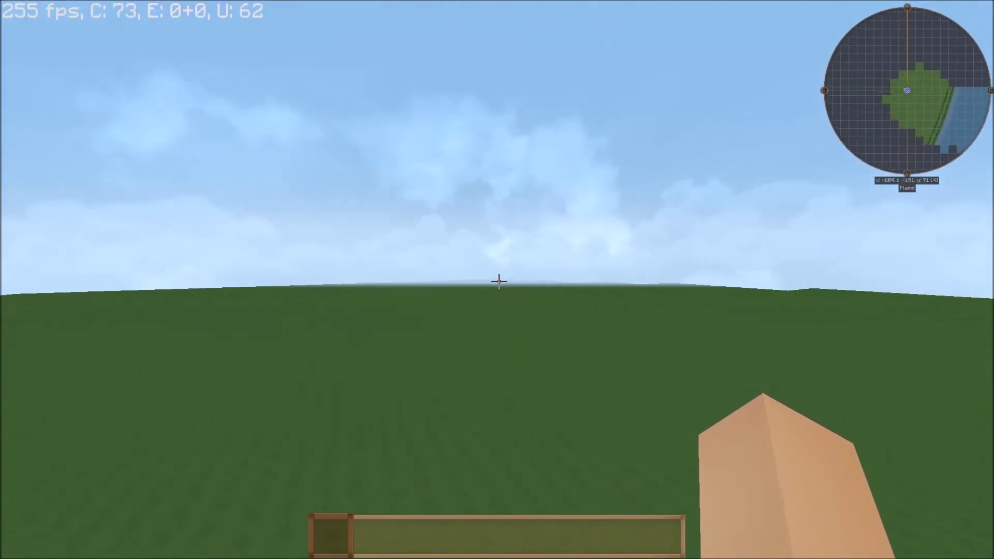
{"action": "key", "text": "w"}
{"action": "key", "text": "w"}
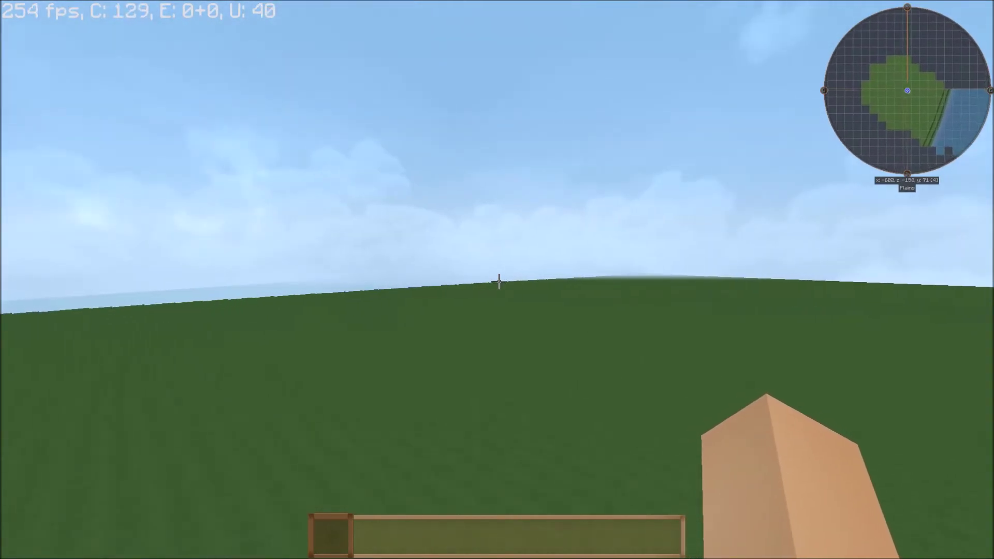
{"action": "key", "text": "w"}
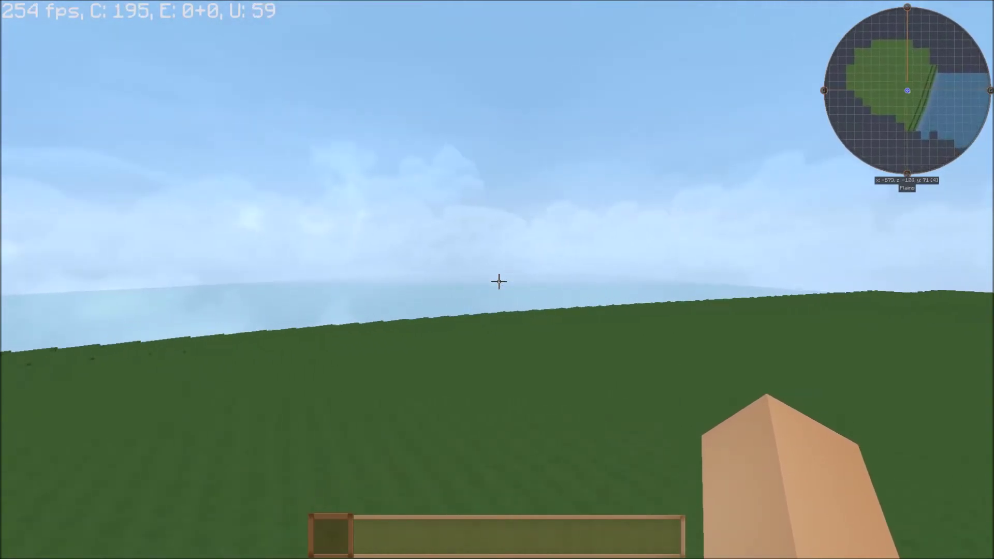
{"action": "key", "text": "w"}
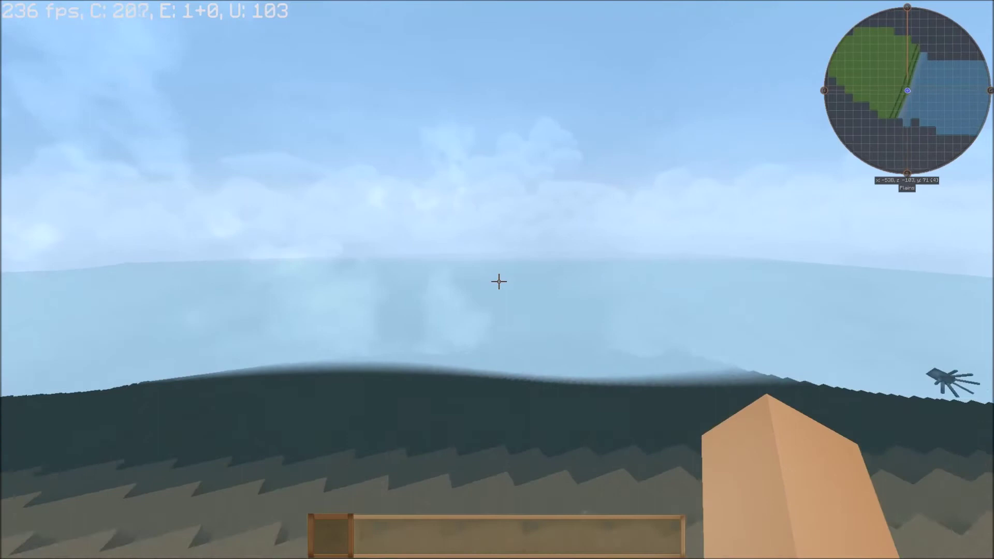
{"action": "key", "text": "w"}
{"action": "key", "text": "w"}
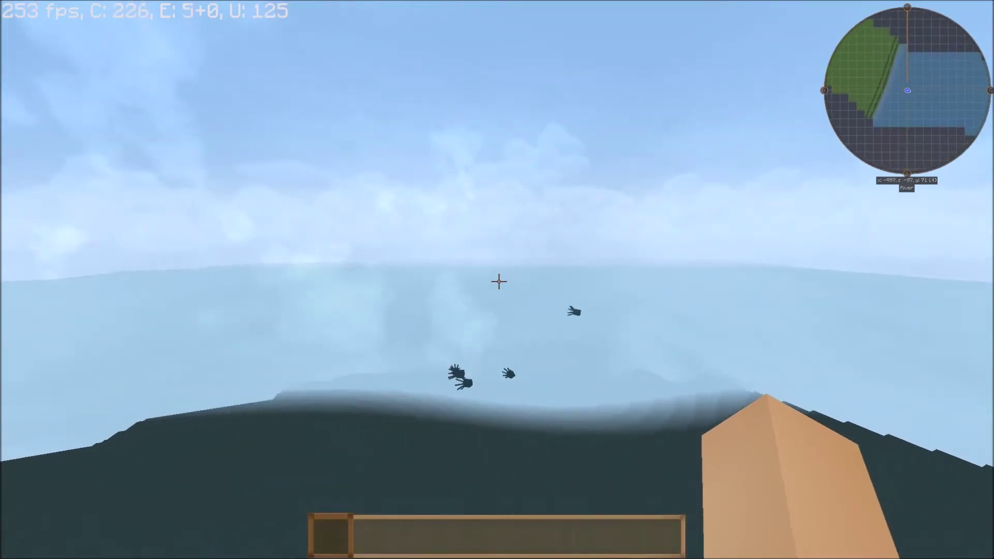
{"action": "key", "text": "w"}
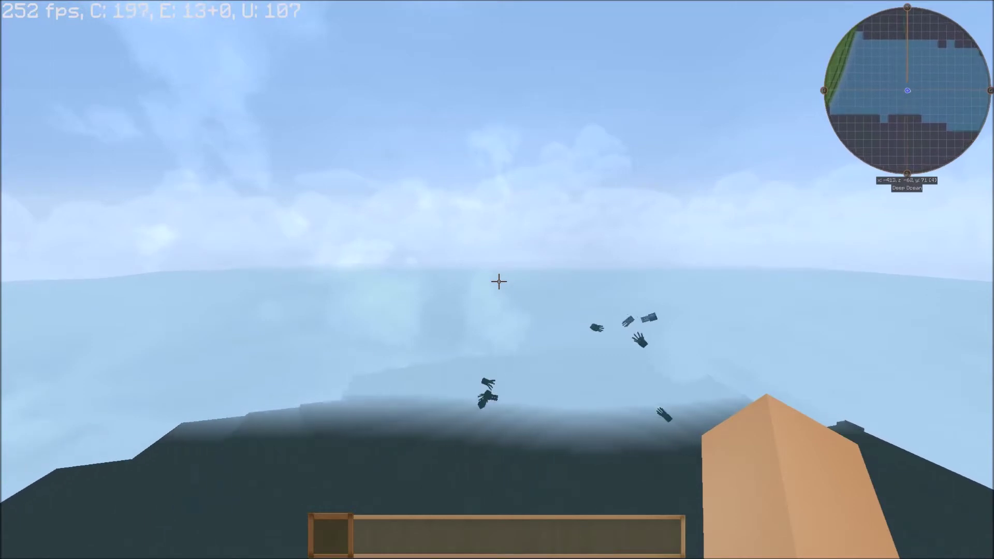
Fly over the ocean to the grassy shore and up the terraced hill slope.
{"action": "key", "text": "w"}
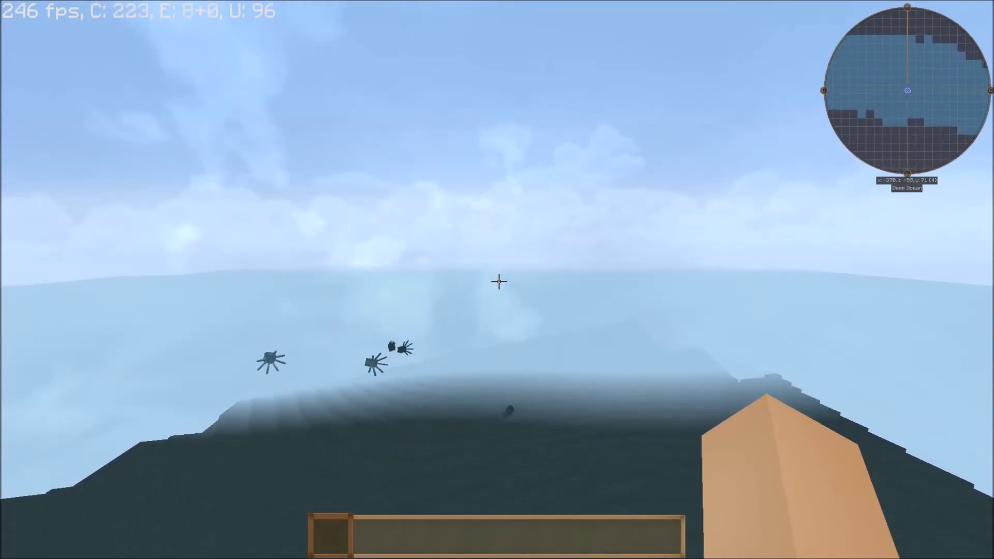
{"action": "key", "text": "w"}
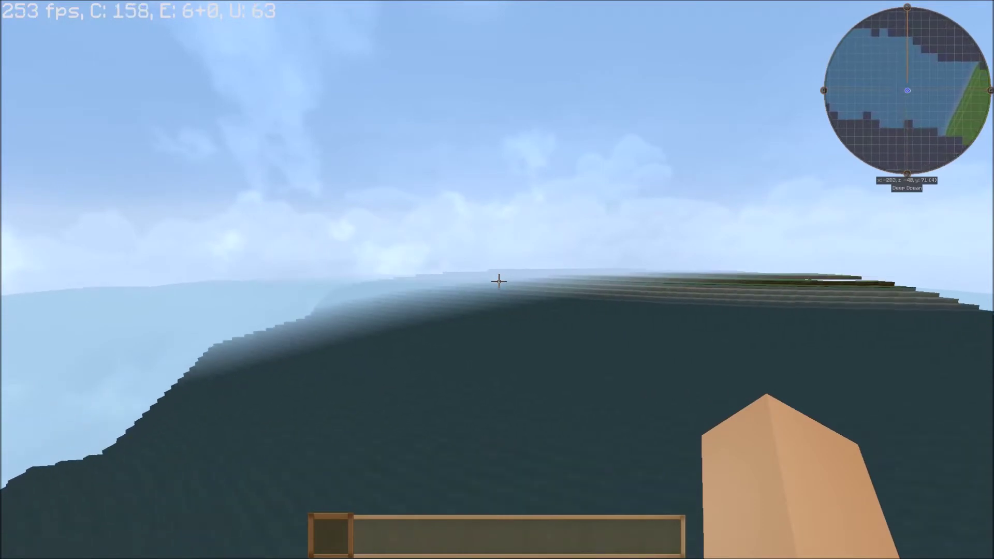
{"action": "key", "text": "w"}
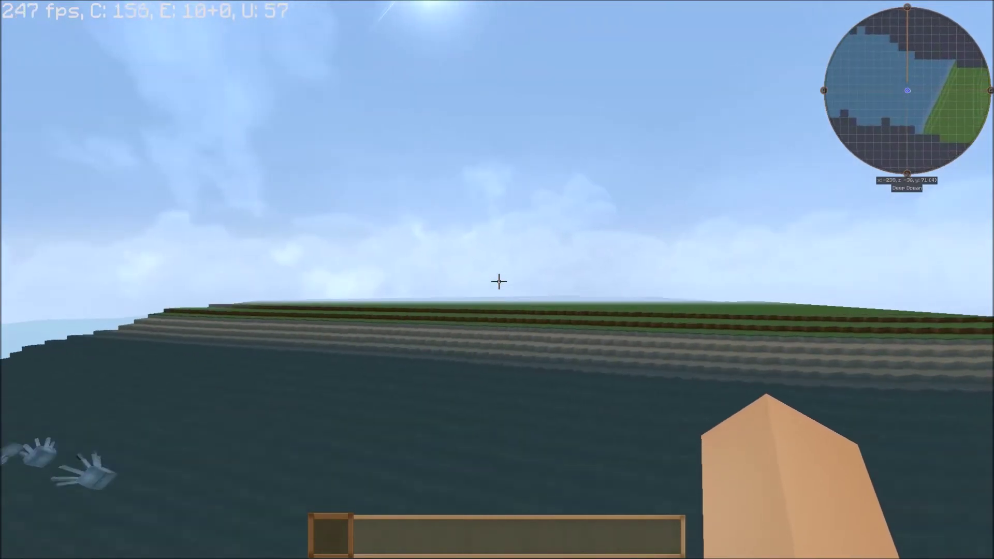
{"action": "key", "text": "w"}
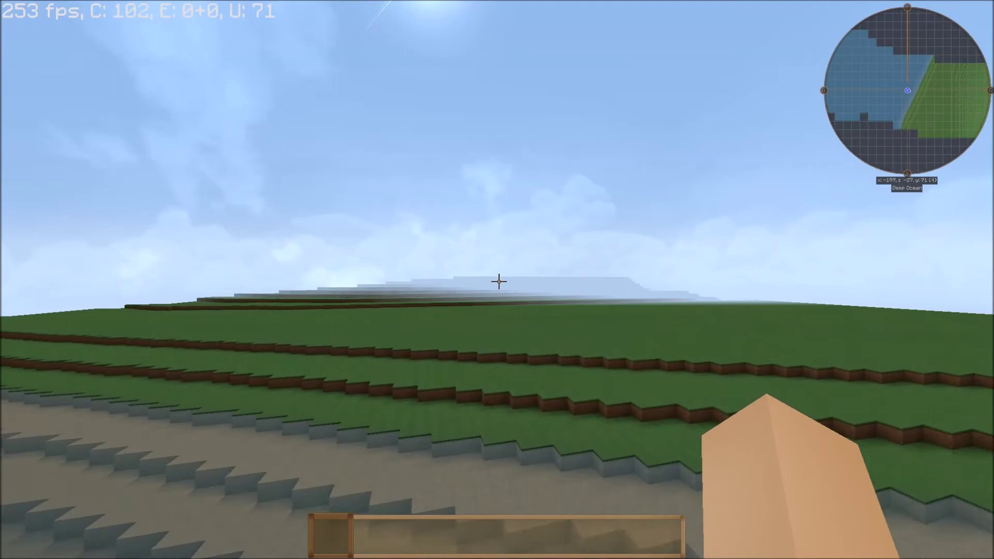
{"action": "key", "text": "w"}
{"action": "key", "text": "w"}
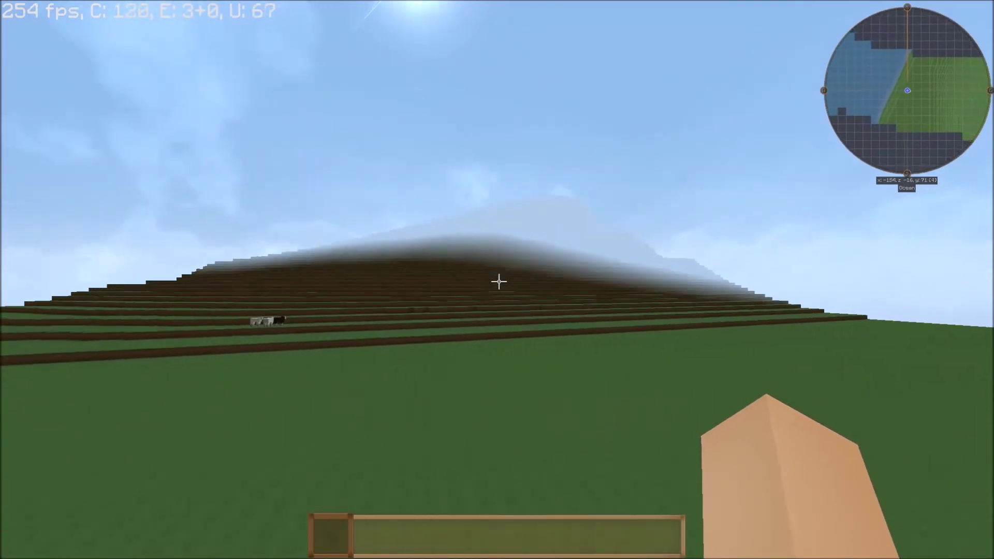
{"action": "key", "text": "w"}
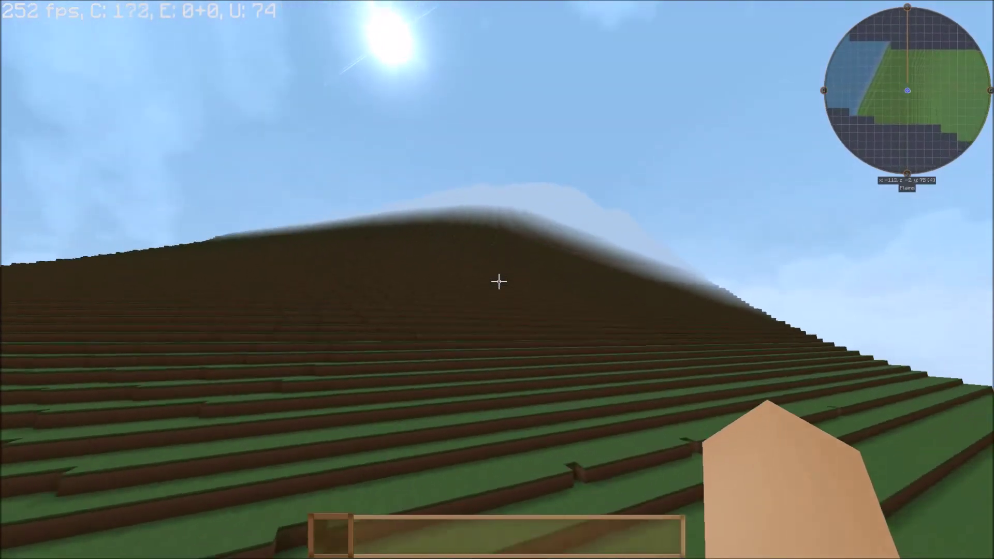
{"action": "key", "text": "w"}
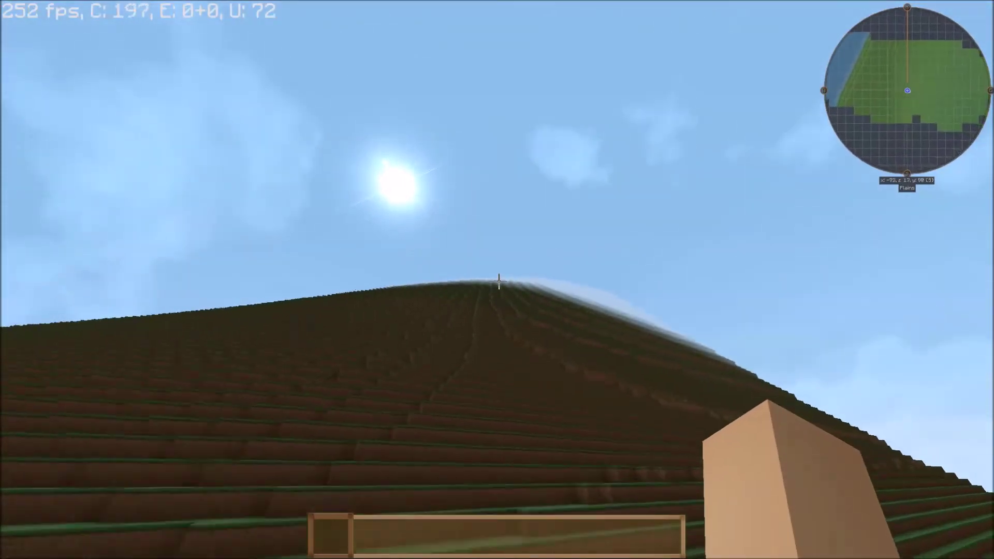
{"action": "key", "text": "w"}
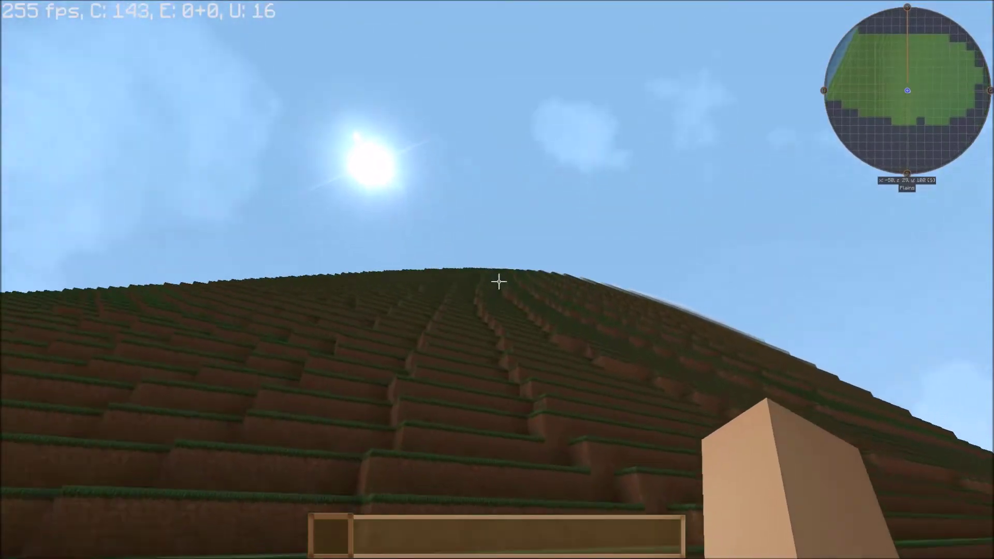
Rise up over the terraced hill crest and fly across the flat hilltop plateau.
{"action": "key", "text": "space"}
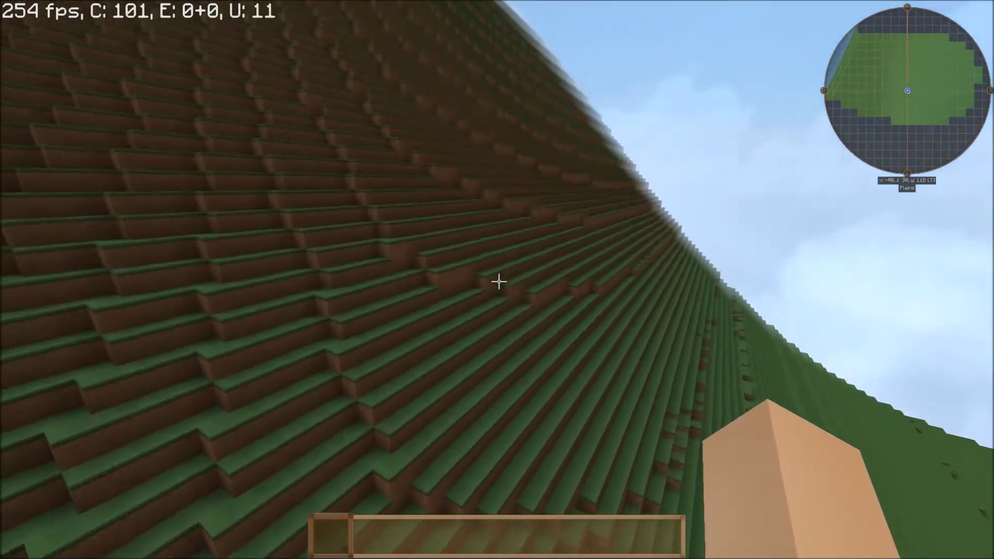
{"action": "key", "text": "space"}
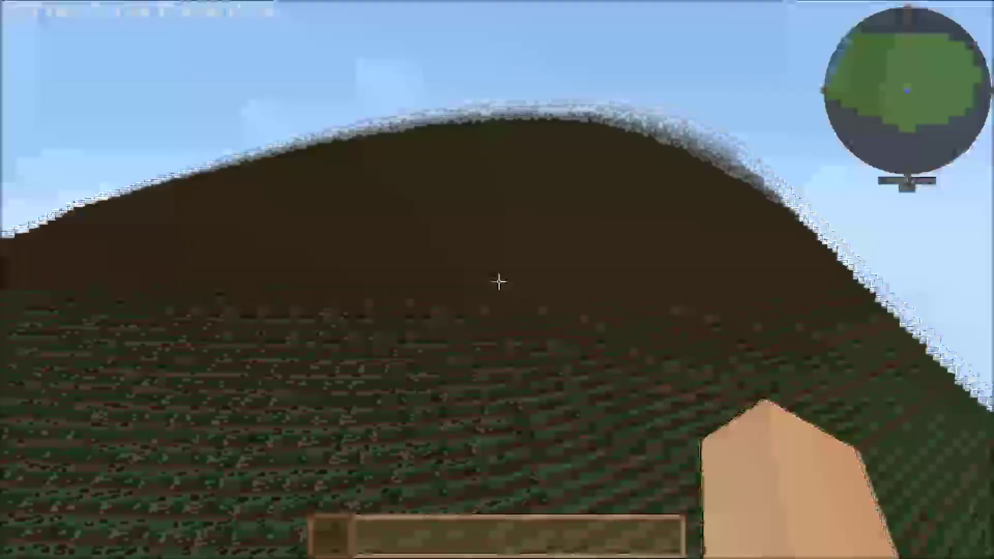
{"action": "key", "text": "space"}
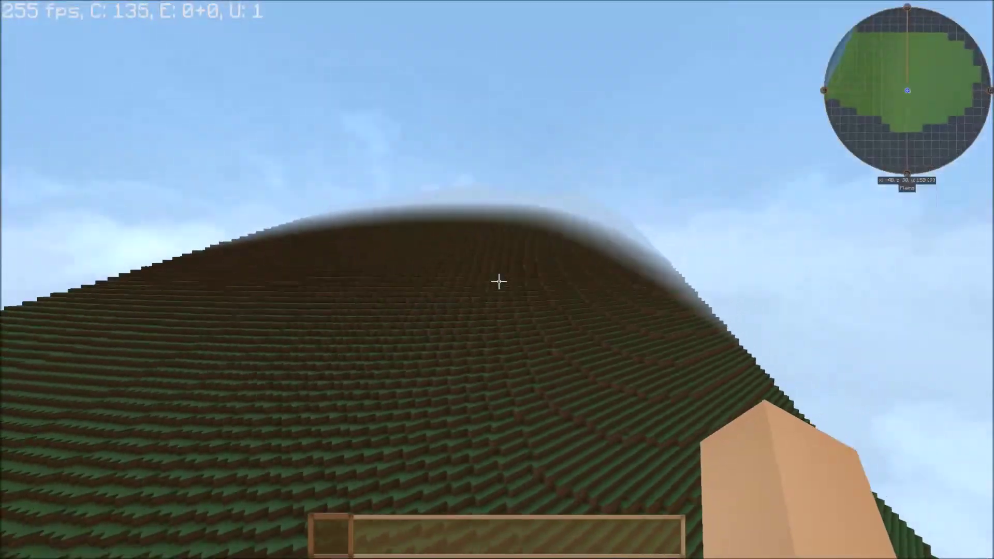
{"action": "key", "text": "space"}
{"action": "key", "text": "space"}
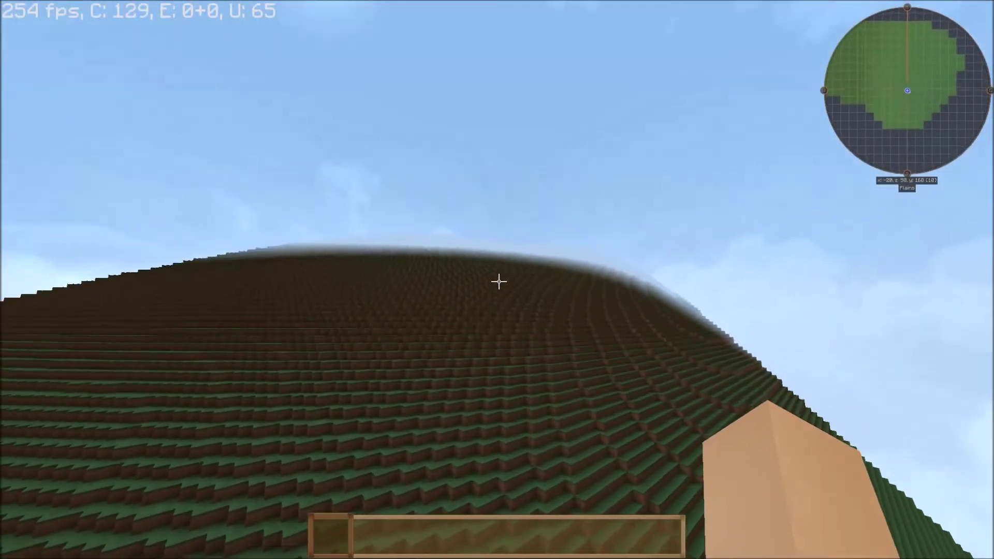
{"action": "key", "text": "w"}
{"action": "key", "text": "space"}
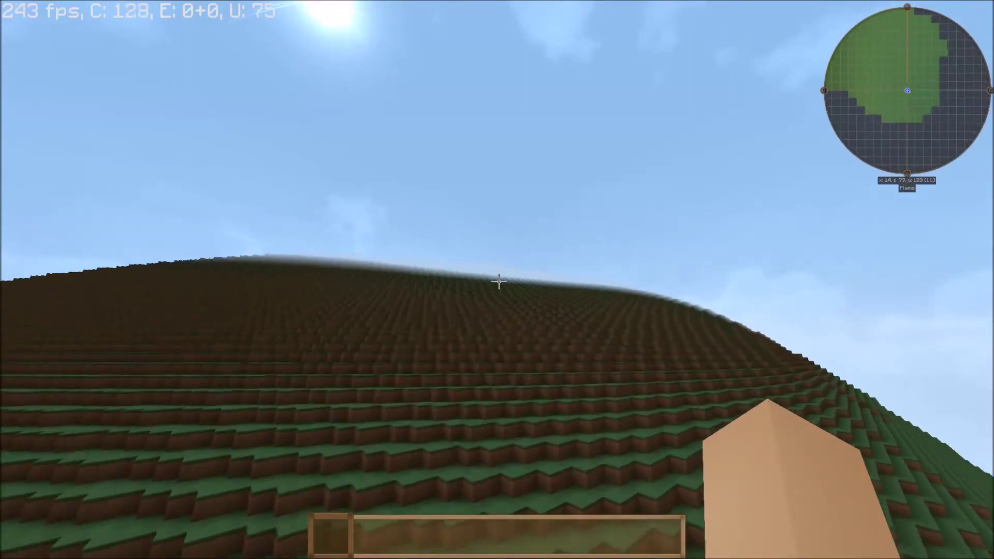
{"action": "key", "text": "w"}
{"action": "key", "text": "space"}
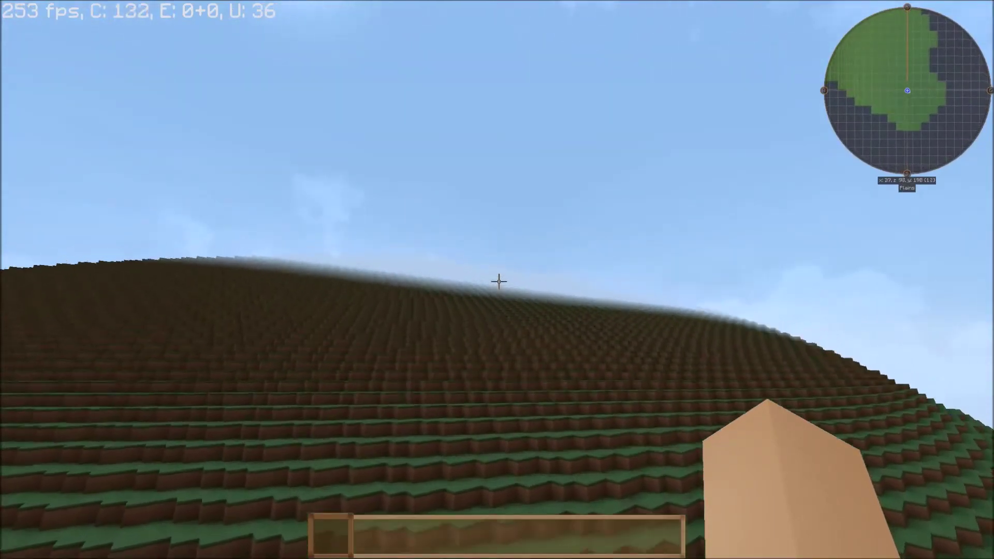
{"action": "key", "text": "w"}
{"action": "key", "text": "space"}
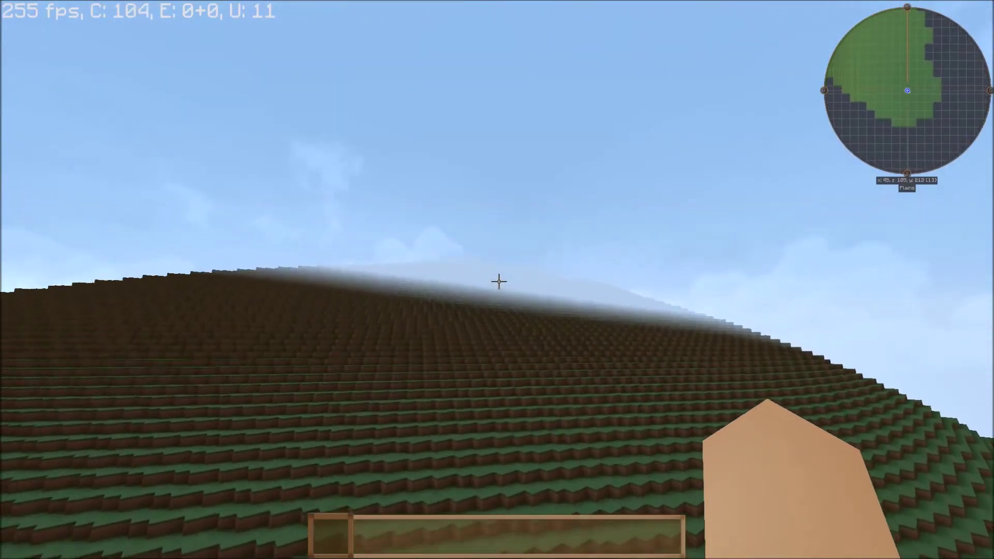
{"action": "key", "text": "w"}
{"action": "key", "text": "space"}
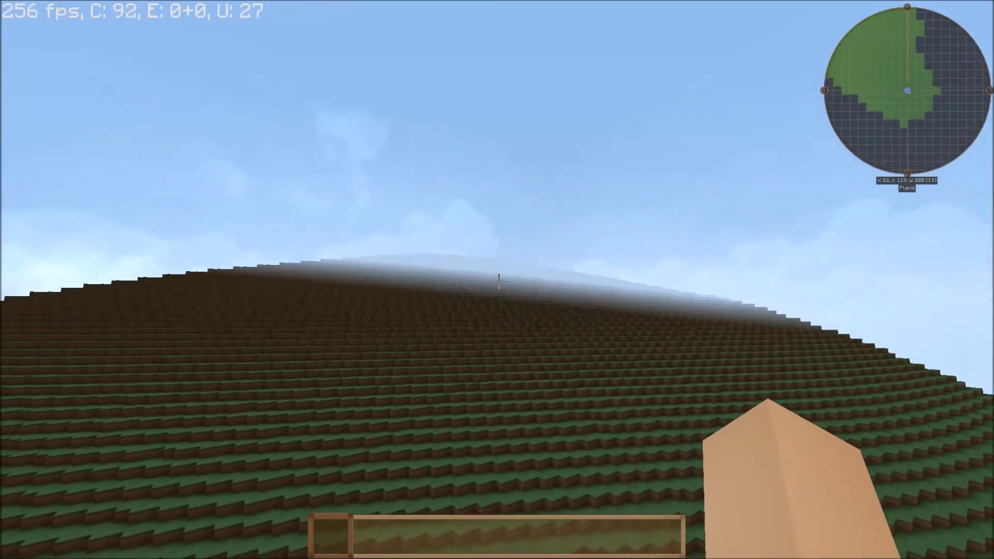
{"action": "key", "text": "w"}
{"action": "key", "text": "space"}
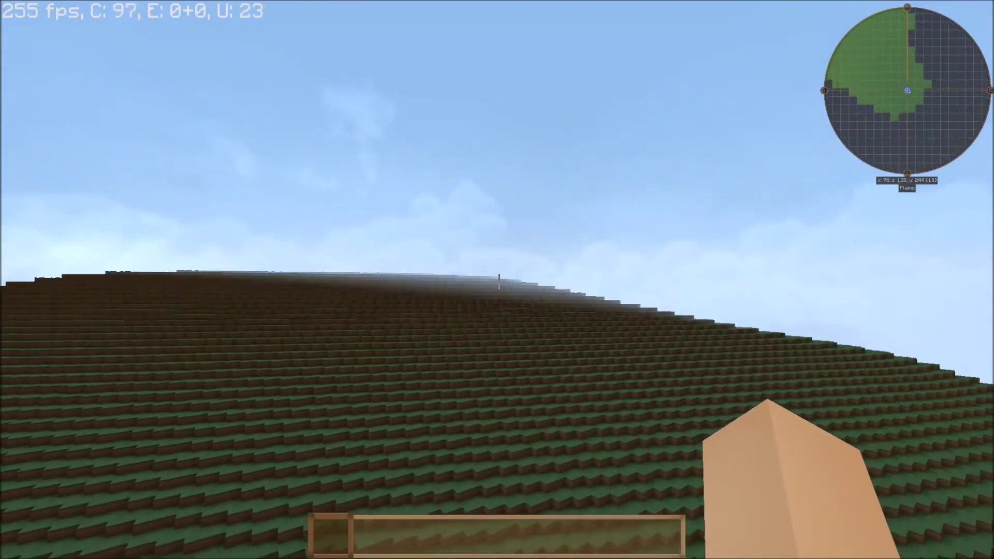
{"action": "key", "text": "w"}
{"action": "key", "text": "space"}
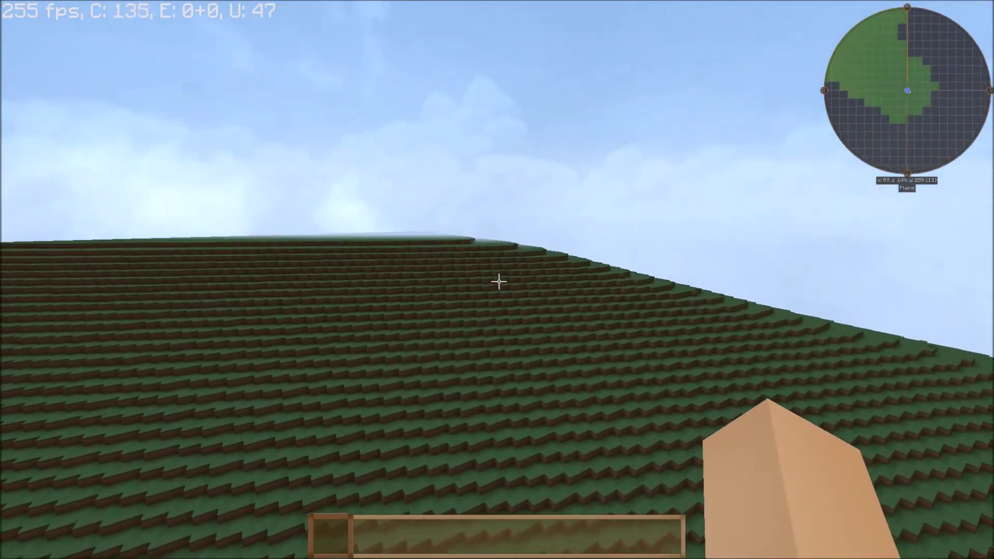
{"action": "key", "text": "w"}
{"action": "key", "text": "space"}
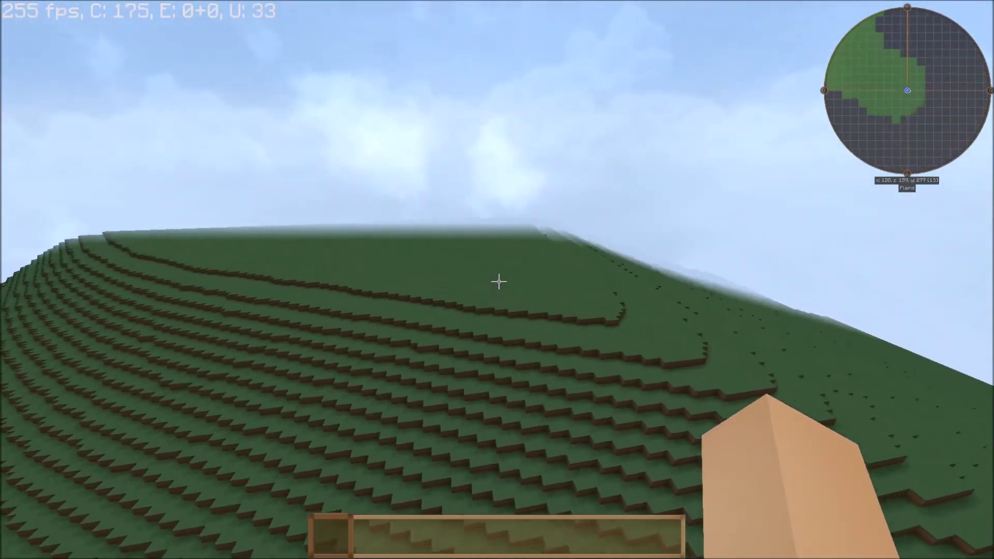
{"action": "key", "text": "w"}
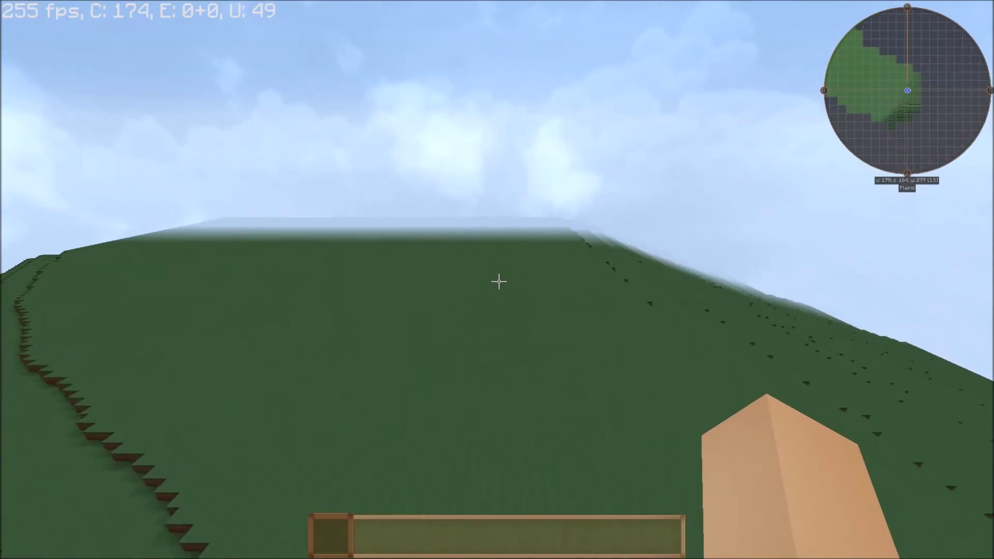
{"action": "key", "text": "w"}
{"action": "key", "text": "w"}
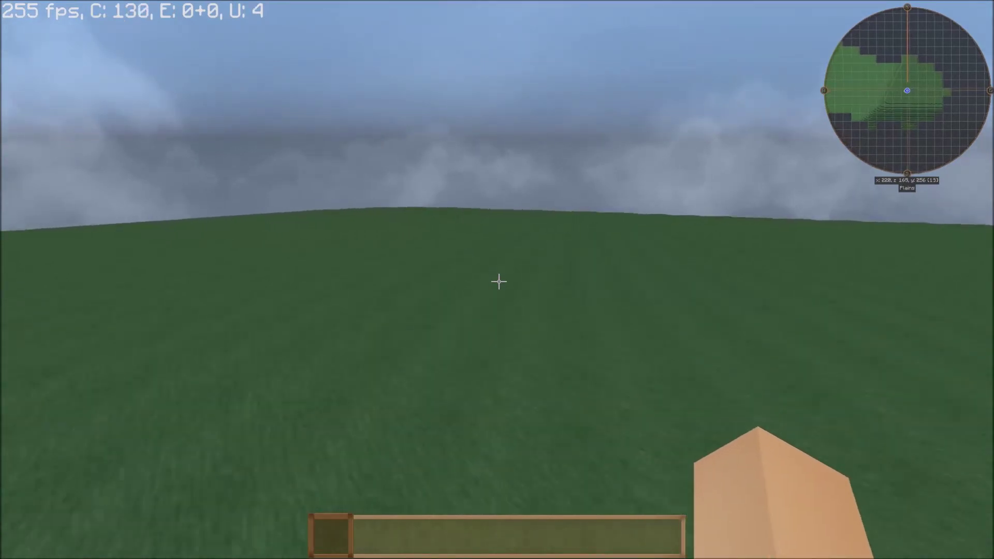
Walk west across the plains and bring up the JourneyMap full-screen map.
{"action": "key", "text": "s"}
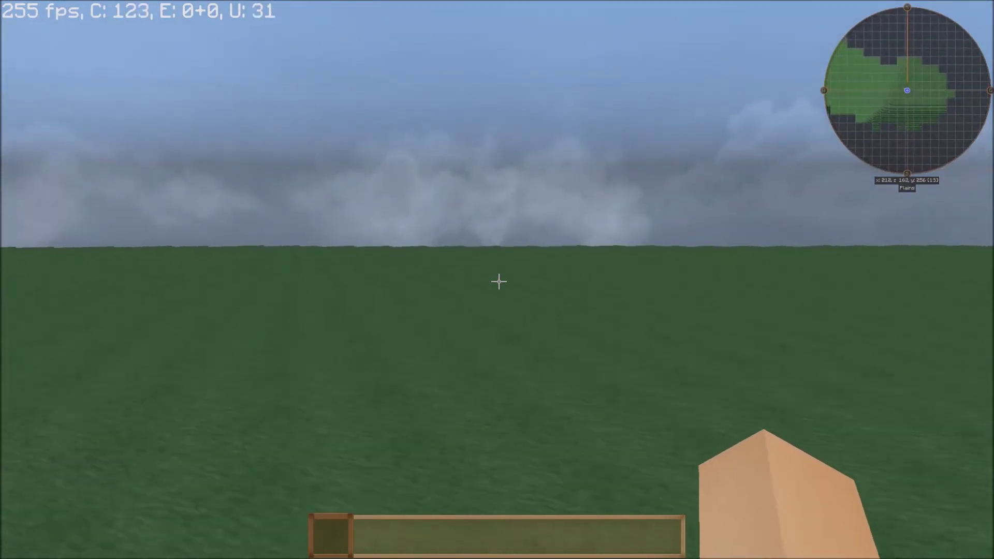
{"action": "key", "text": "s"}
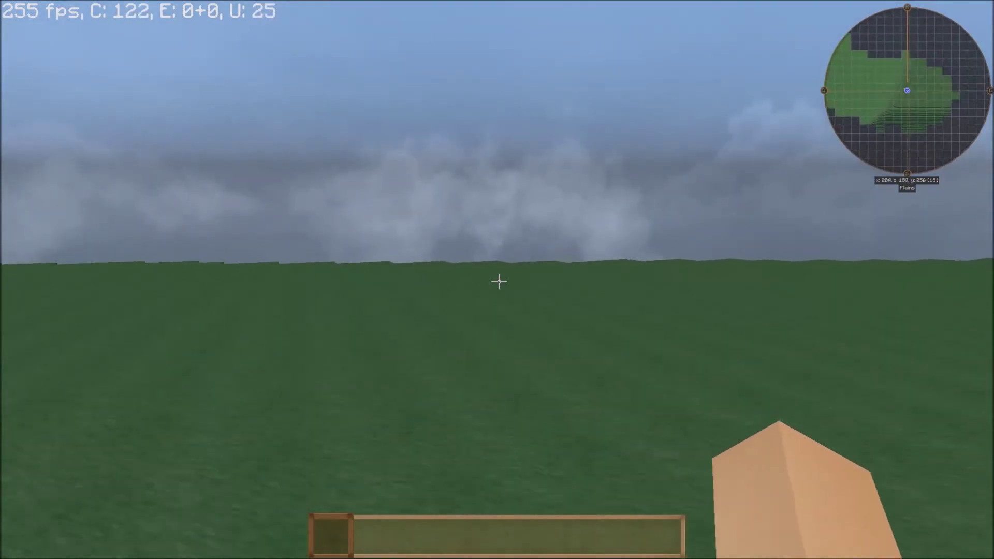
{"action": "key", "text": "s"}
{"action": "key", "text": "j"}
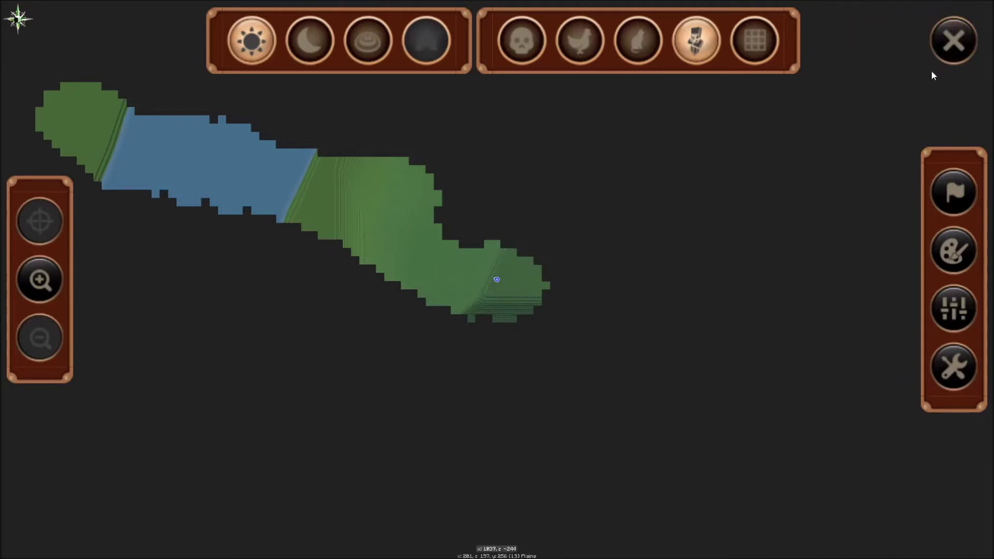
Create a waypoint at 788, 82 east of the explored land and teleport to it.
{"action": "left_click_drag", "start_coordinate": [844, 213], "coordinate": [742, 219]}
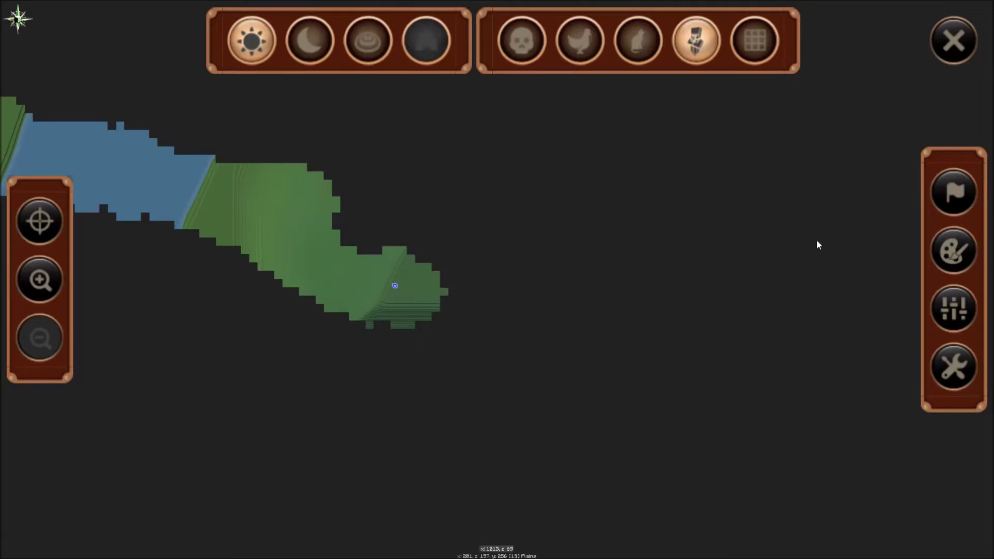
{"action": "double_click", "coordinate": [702, 251]}
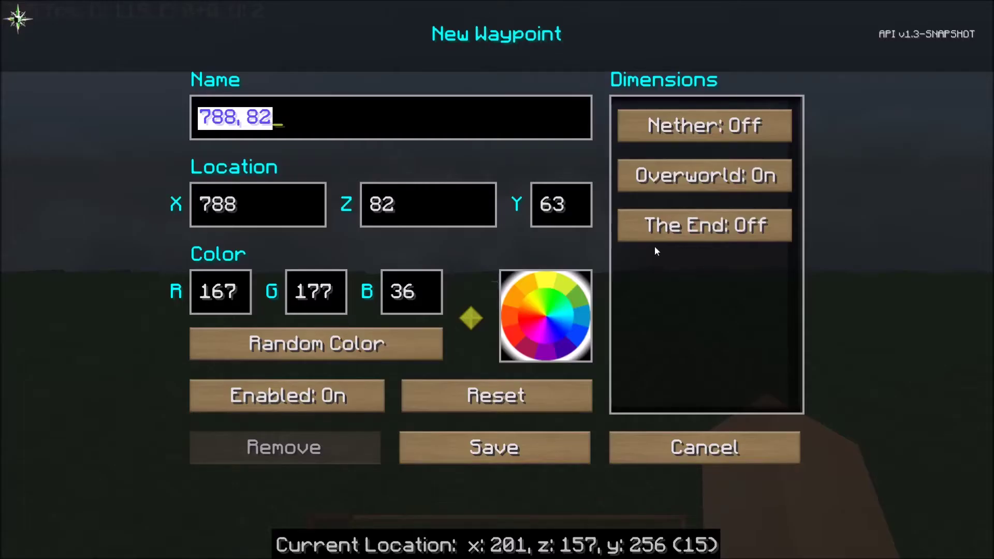
{"action": "left_click", "coordinate": [517, 448]}
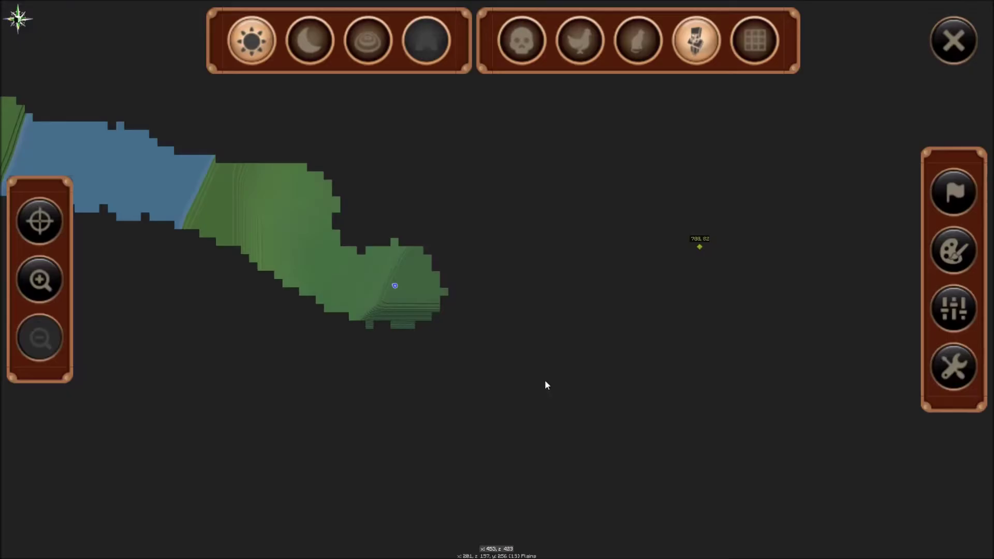
{"action": "left_click", "coordinate": [965, 206]}
{"action": "left_click", "coordinate": [484, 96]}
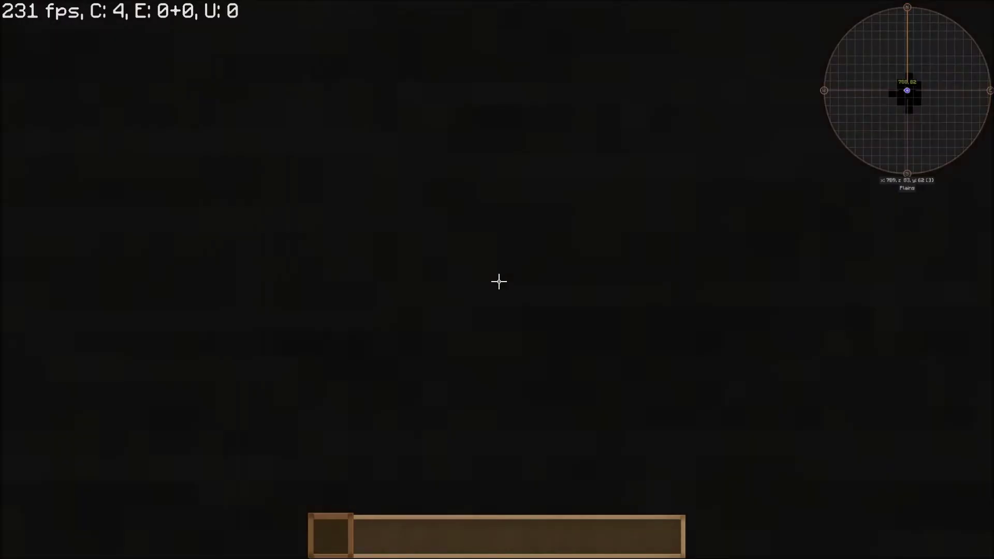
Run the /unstuck chat command, retrying after a mistyped attempt, to escape the darkness.
{"action": "key", "text": "slash"}
{"action": "type", "text": "//un"}
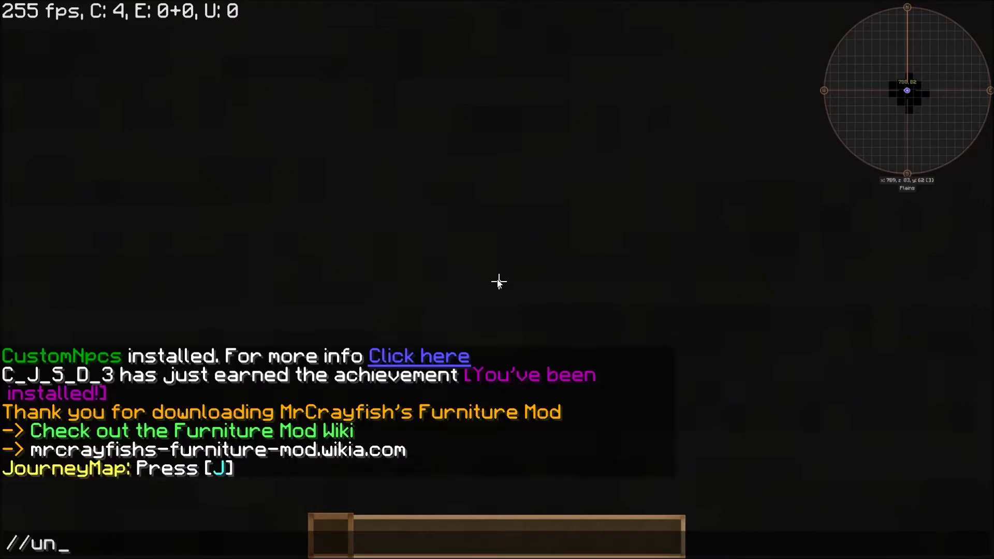
{"action": "type", "text": "stuck"}
{"action": "key", "text": "Return"}
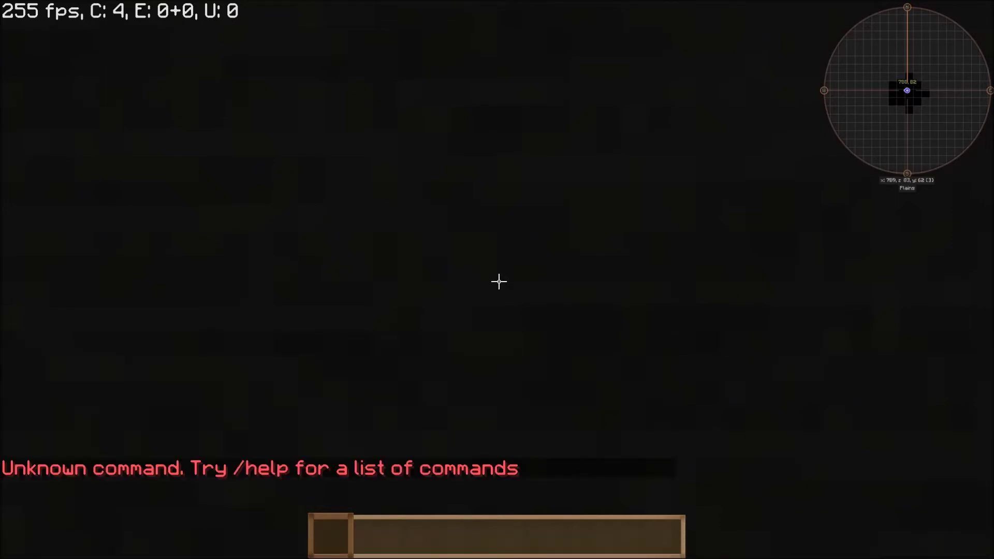
{"action": "key", "text": "slash"}
{"action": "type", "text": "unstuck"}
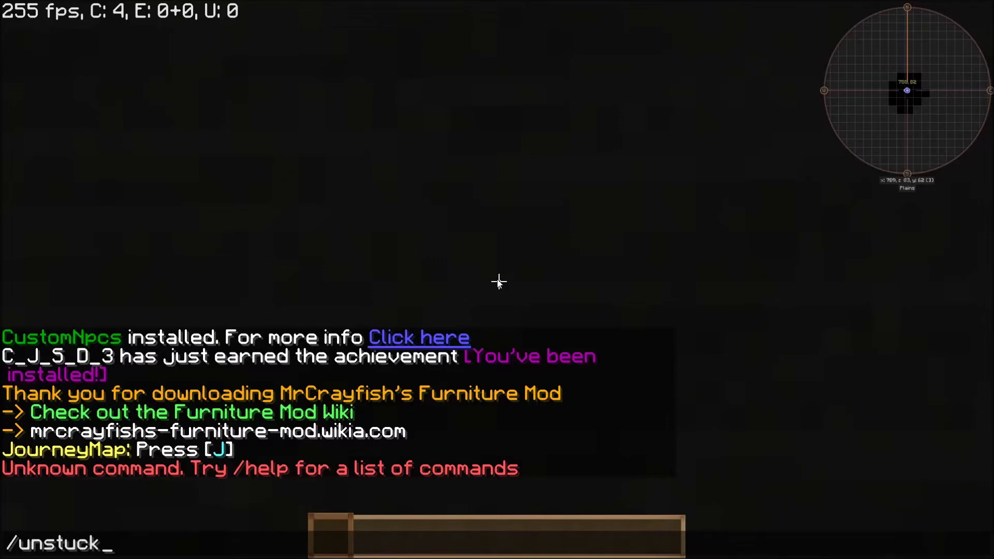
{"action": "key", "text": "Return"}
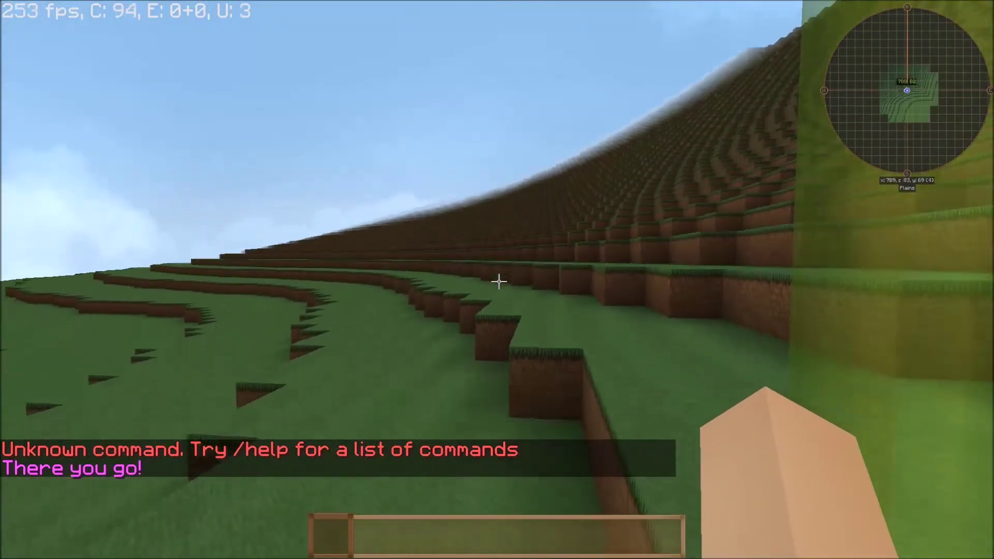
Climb the terraced hill and travel east across the flat plains to the sand expanse.
{"action": "key", "text": "w"}
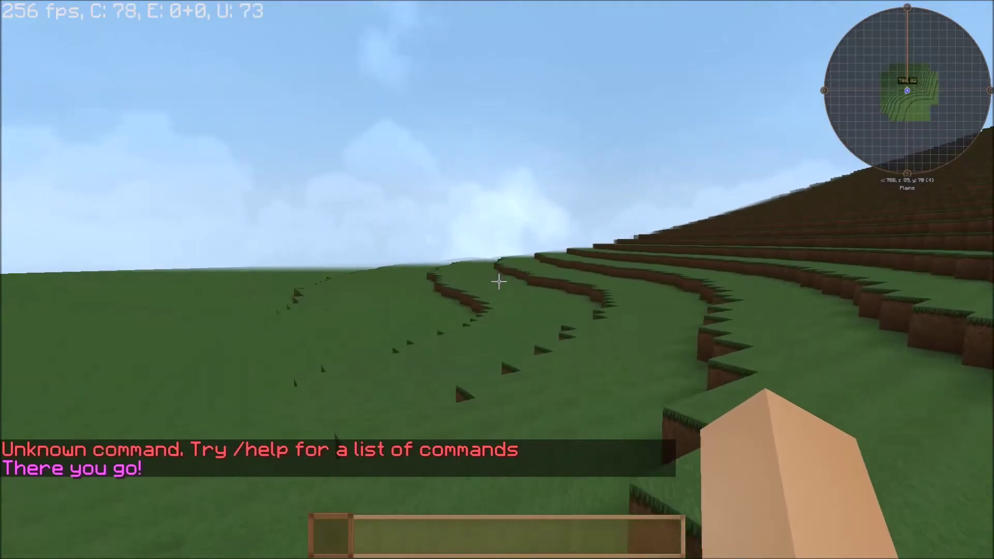
{"action": "key", "text": "w"}
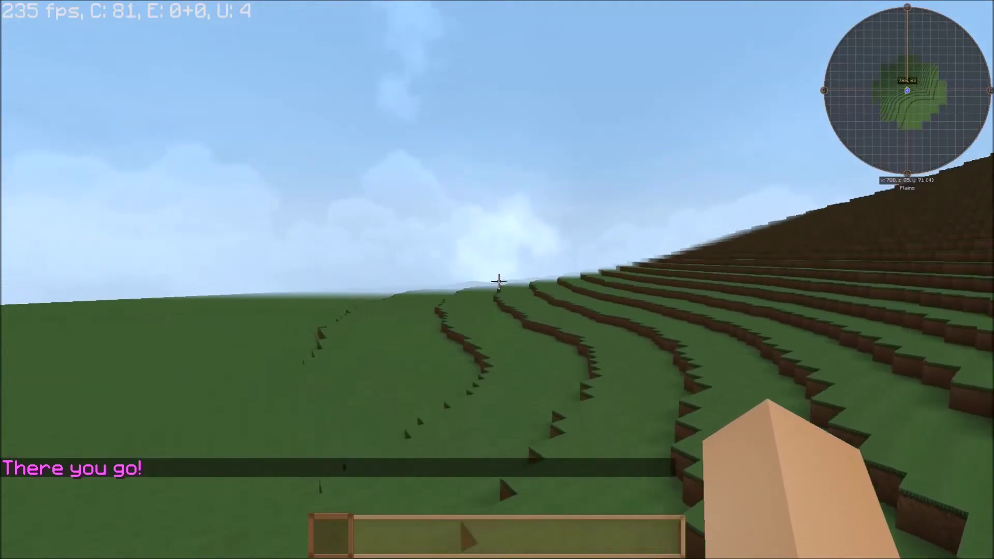
{"action": "key", "text": "w"}
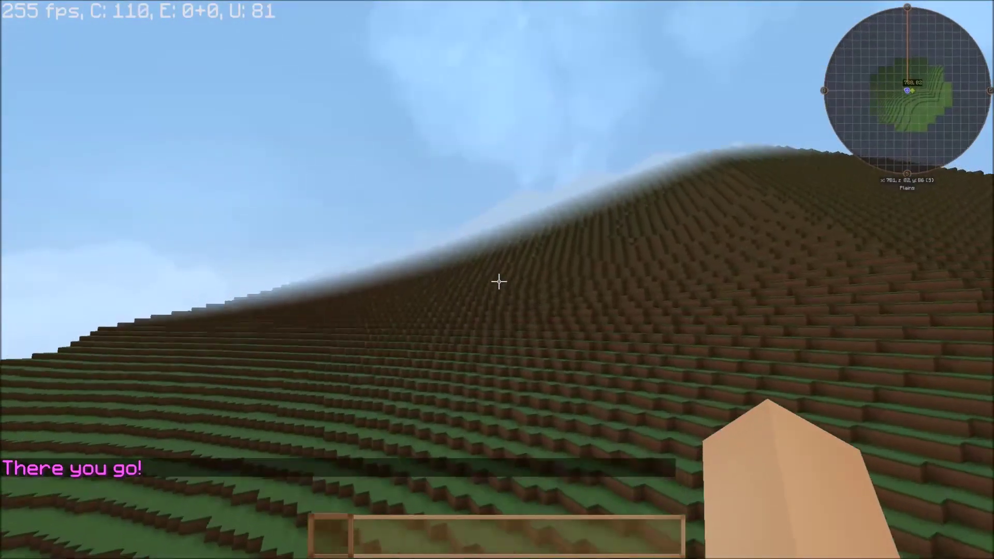
{"action": "key", "text": "w"}
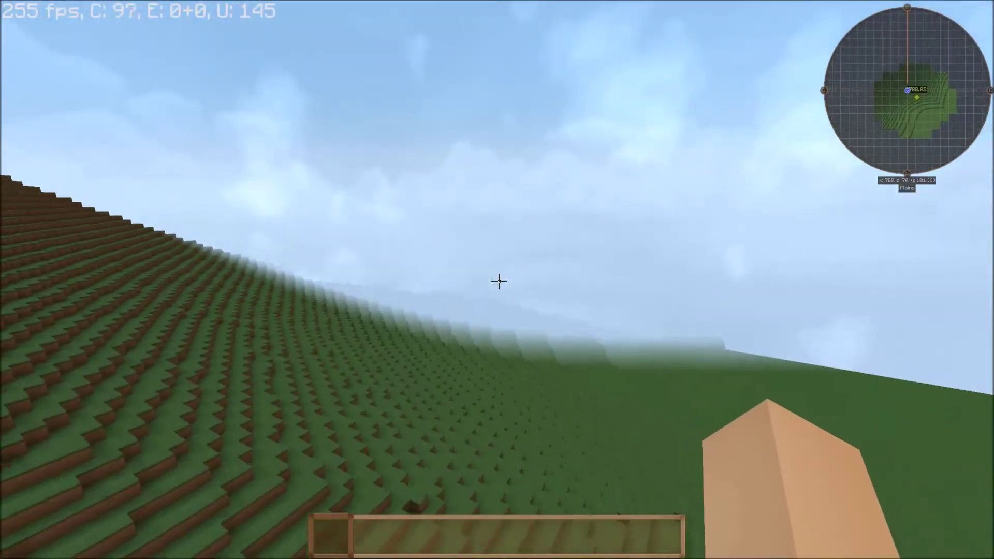
{"action": "key", "text": "w"}
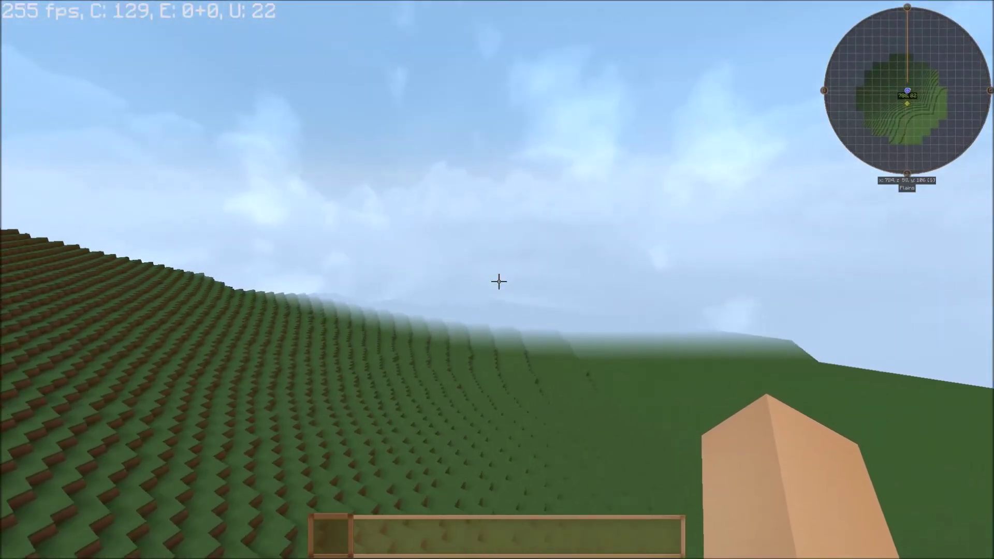
{"action": "key", "text": "w"}
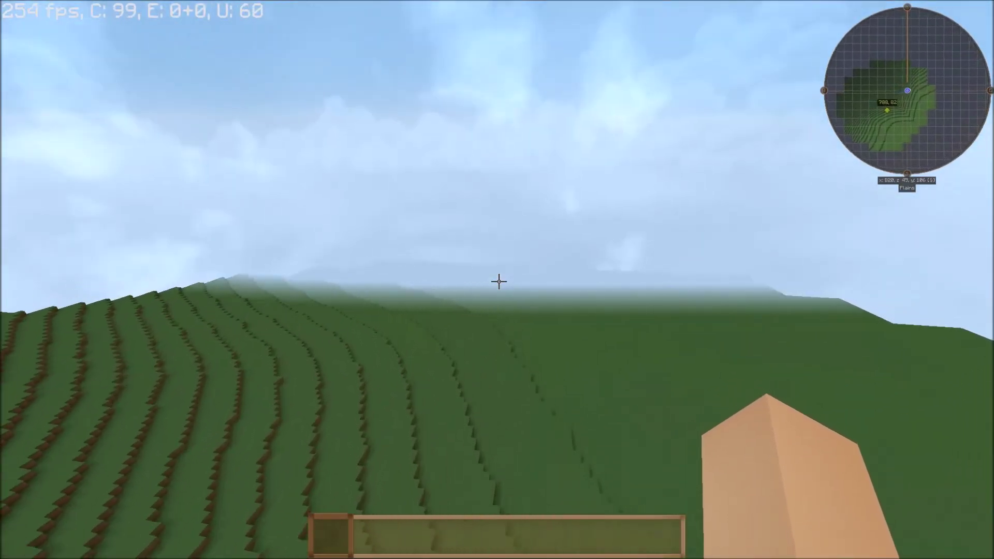
{"action": "key", "text": "w"}
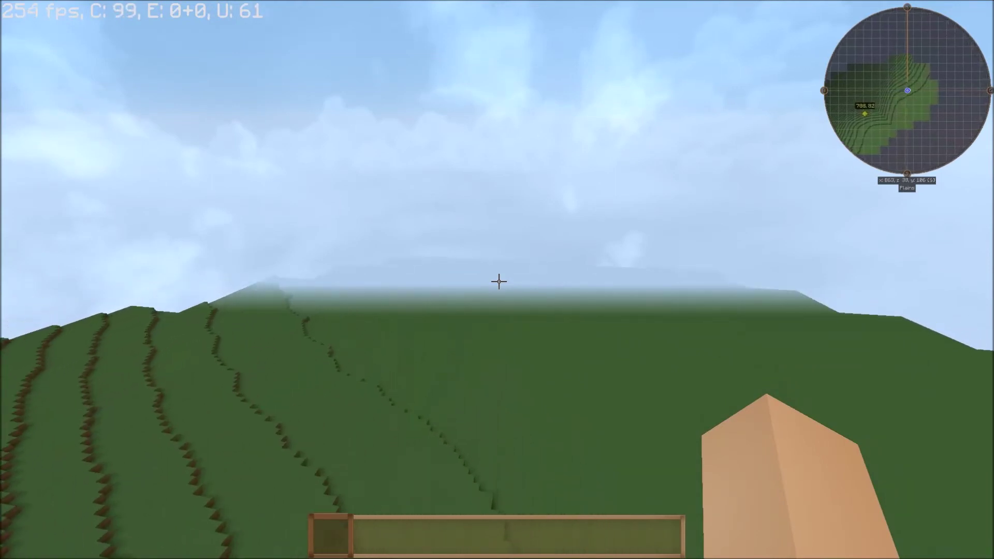
{"action": "key", "text": "w"}
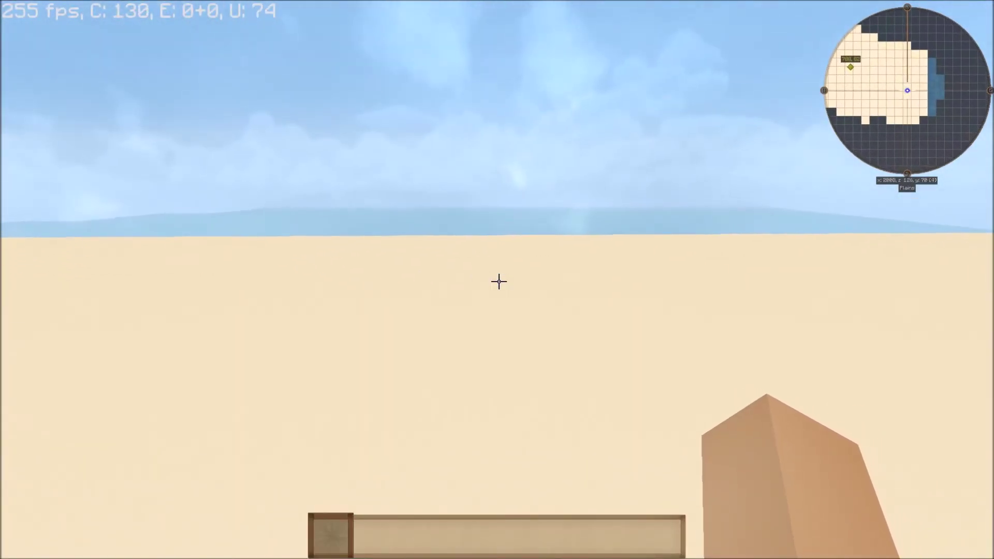
Fly out over the ocean and inspect the sand plateau's edge above the water.
{"action": "key", "text": "w"}
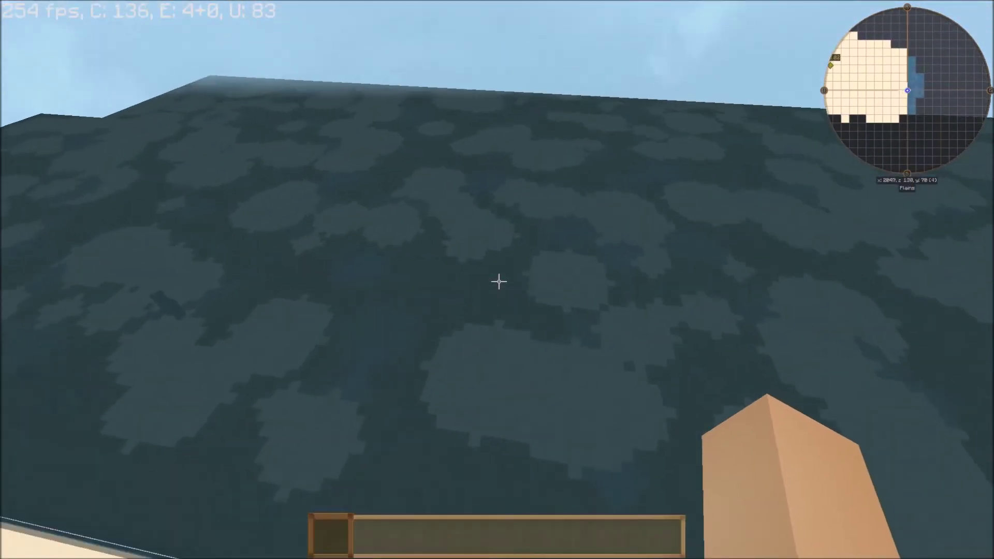
{"action": "key", "text": "w"}
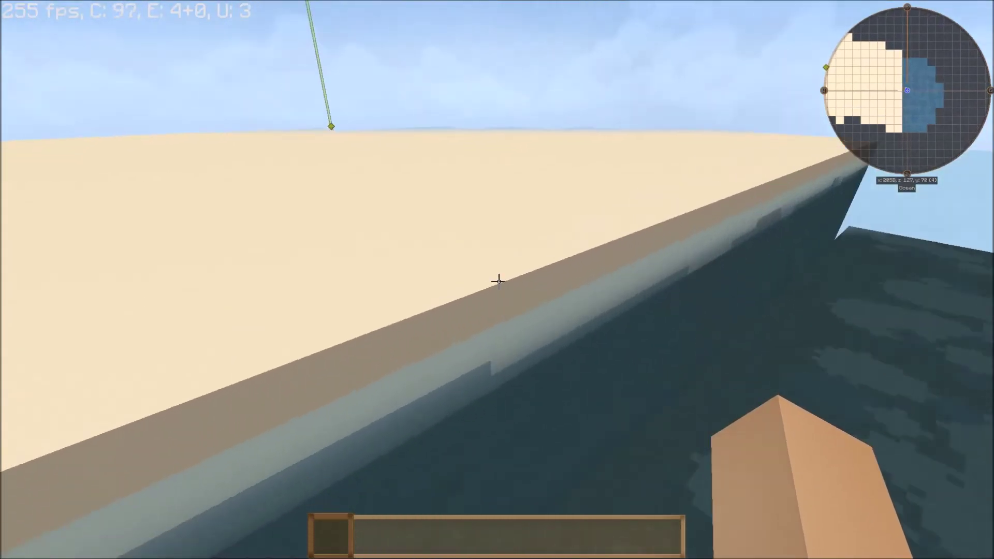
{"action": "key", "text": "w"}
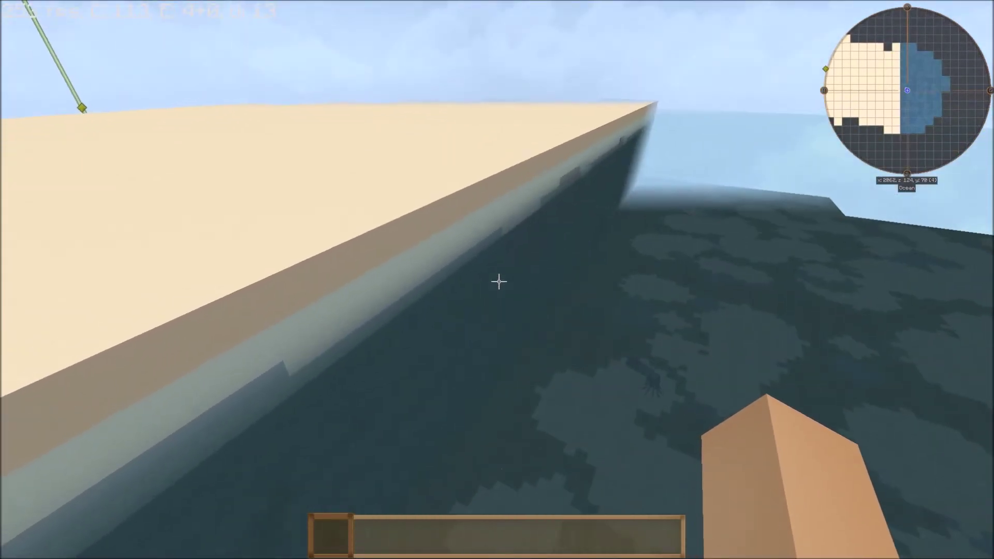
{"action": "key", "text": "s"}
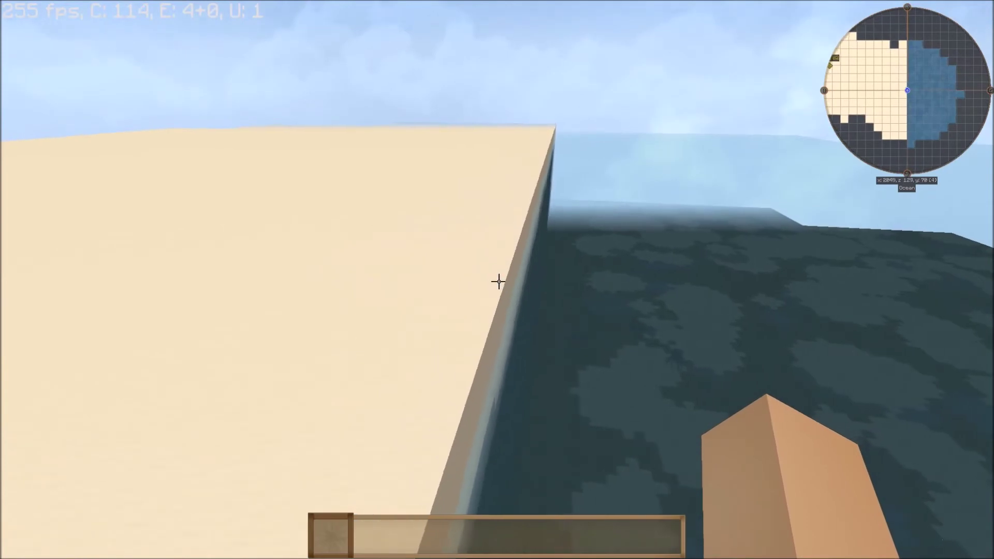
{"action": "key", "text": "w"}
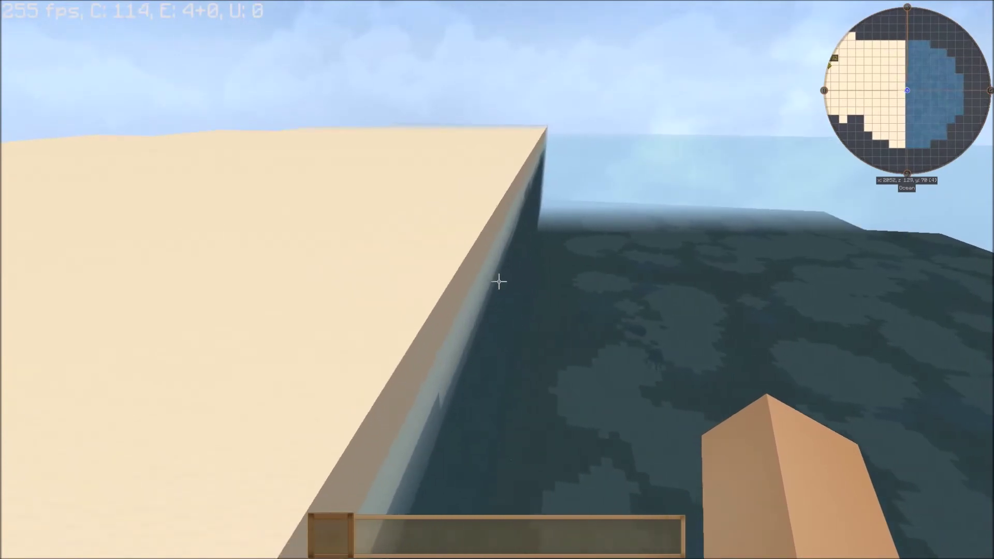
{"action": "key", "text": "w"}
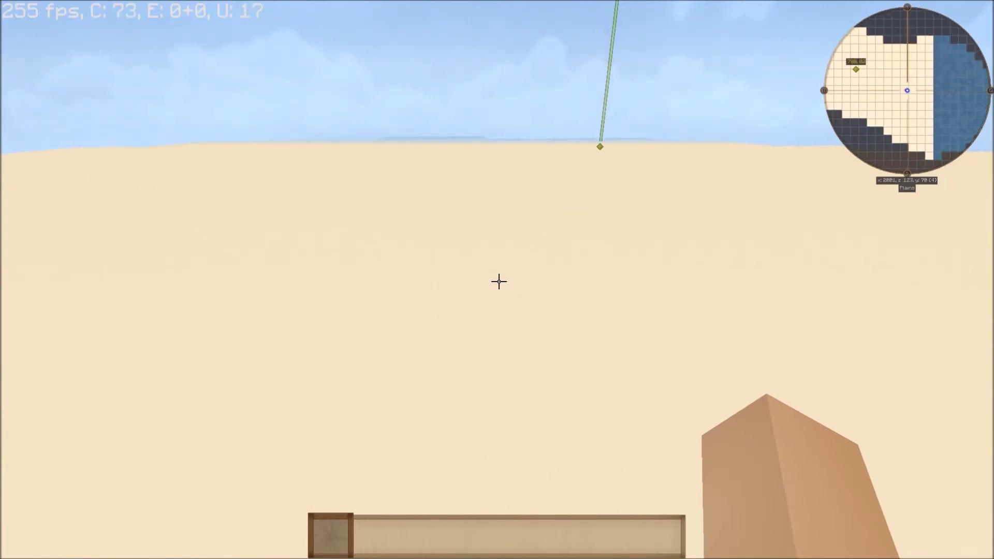
{"action": "key", "text": "w"}
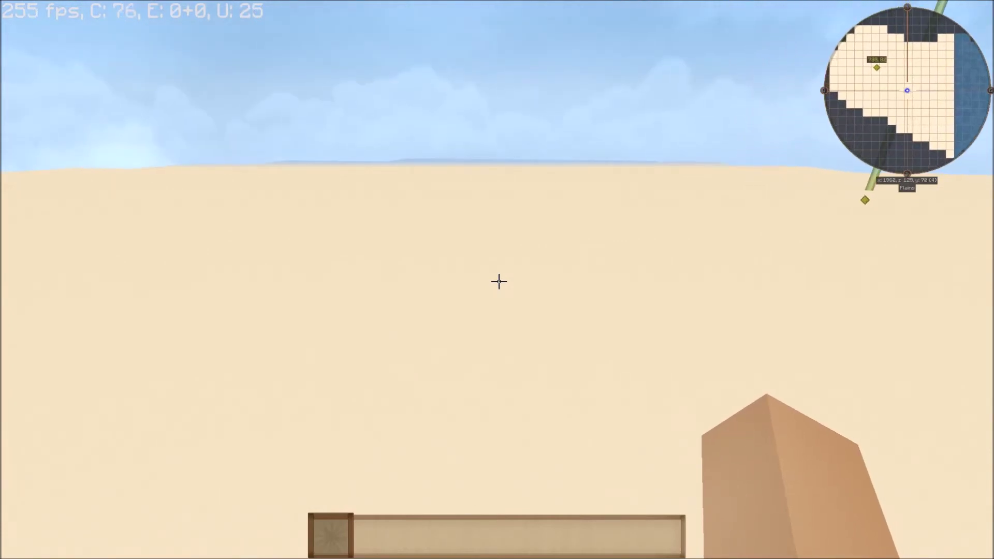
{"action": "key", "text": "w"}
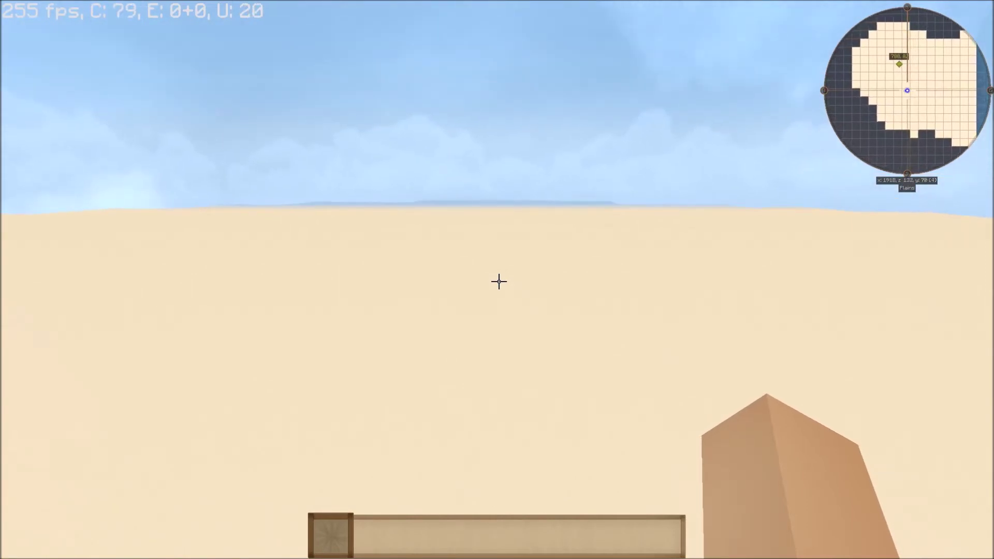
{"action": "key", "text": "w"}
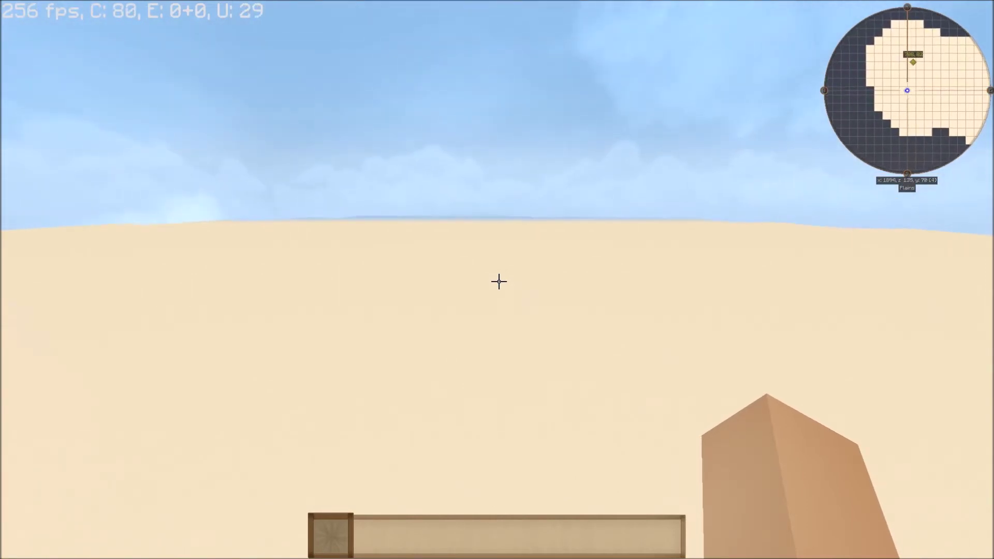
Travel west across the sand to the green land and bring up the Game Menu.
{"action": "key", "text": "w"}
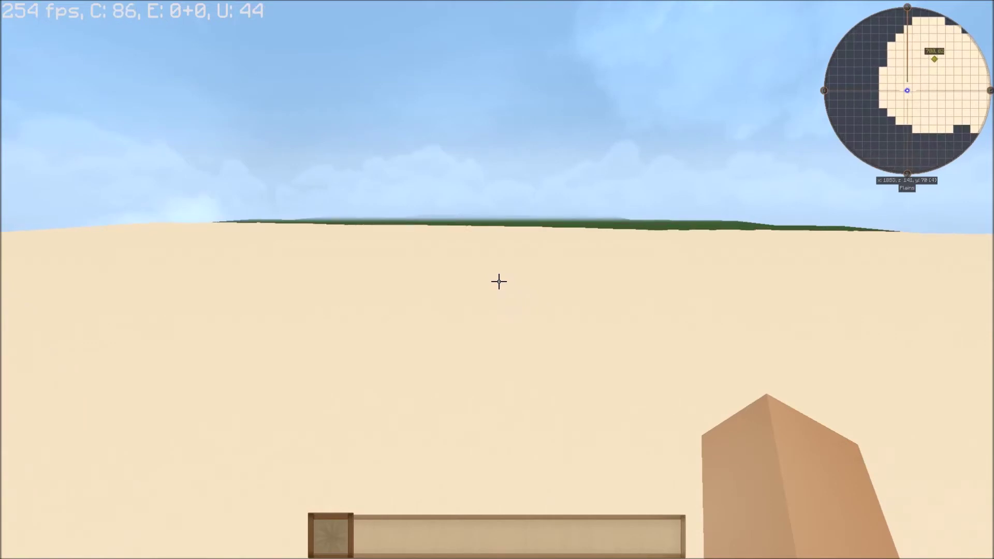
{"action": "key", "text": "w"}
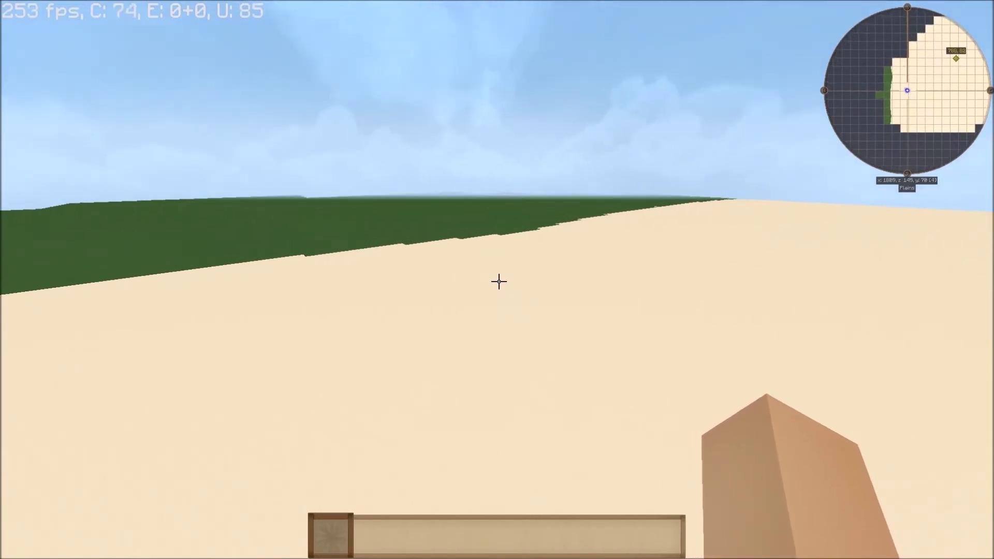
{"action": "key", "text": "w"}
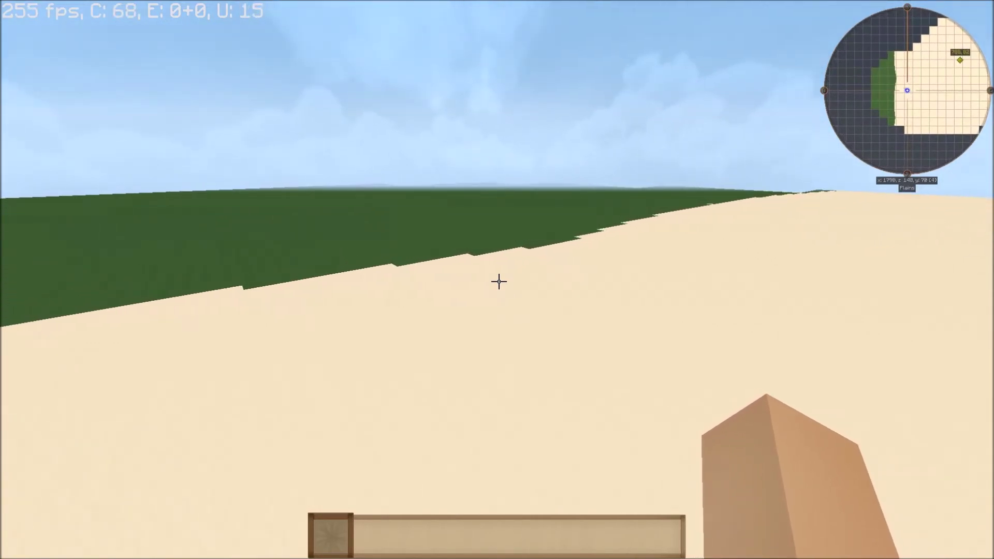
{"action": "key", "text": "Escape"}
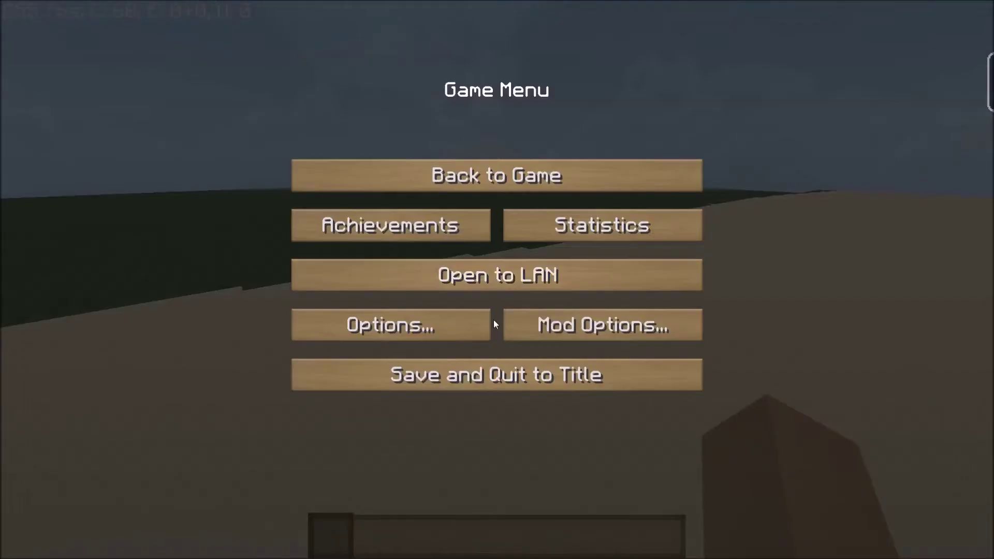
Save the world and quit to the Minecraft title screen.
{"action": "left_click", "coordinate": [501, 373]}
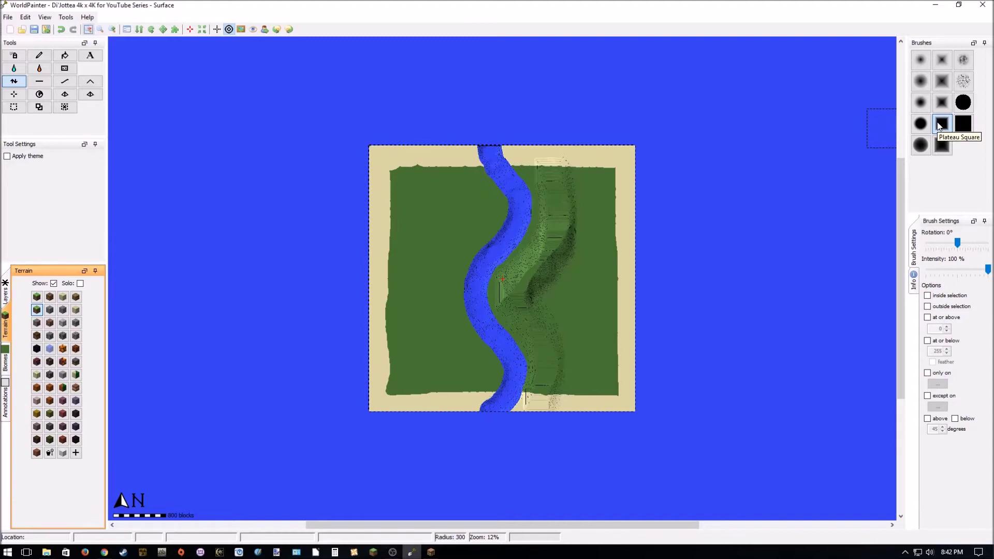
Back in WorldPainter, choose the square plateau brush shape.
{"action": "left_click", "coordinate": [941, 124]}
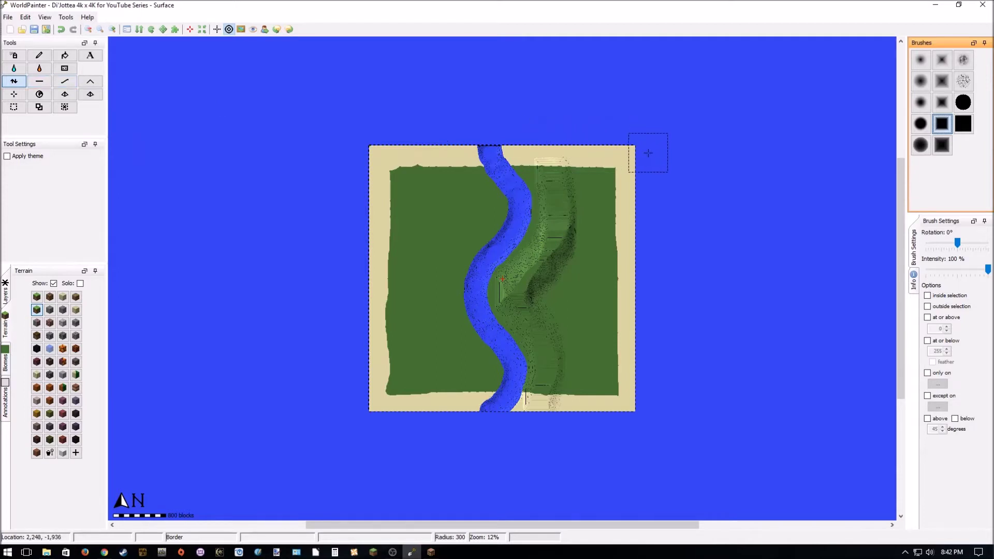
Shrink the plateau brush radius from 300 to 81.
{"action": "scroll", "coordinate": [639, 154], "scroll_direction": "down", "scroll_amount": 10}
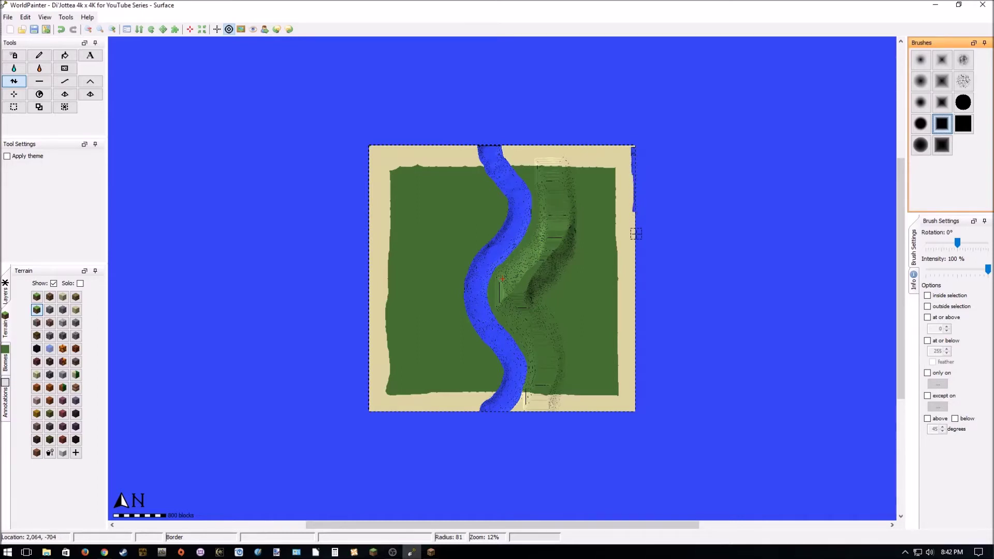
Lower the sand border to water along the right, bottom, left and top map edges.
{"action": "left_click_drag", "start_coordinate": [636, 244], "coordinate": [636, 257]}
{"action": "left_click_drag", "start_coordinate": [636, 404], "coordinate": [637, 388]}
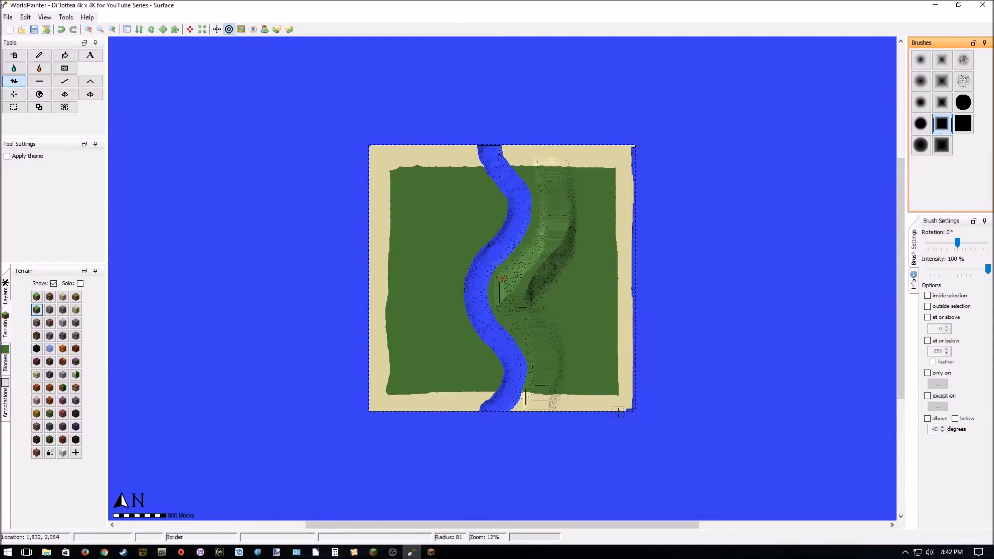
{"action": "left_click_drag", "start_coordinate": [619, 412], "coordinate": [567, 413]}
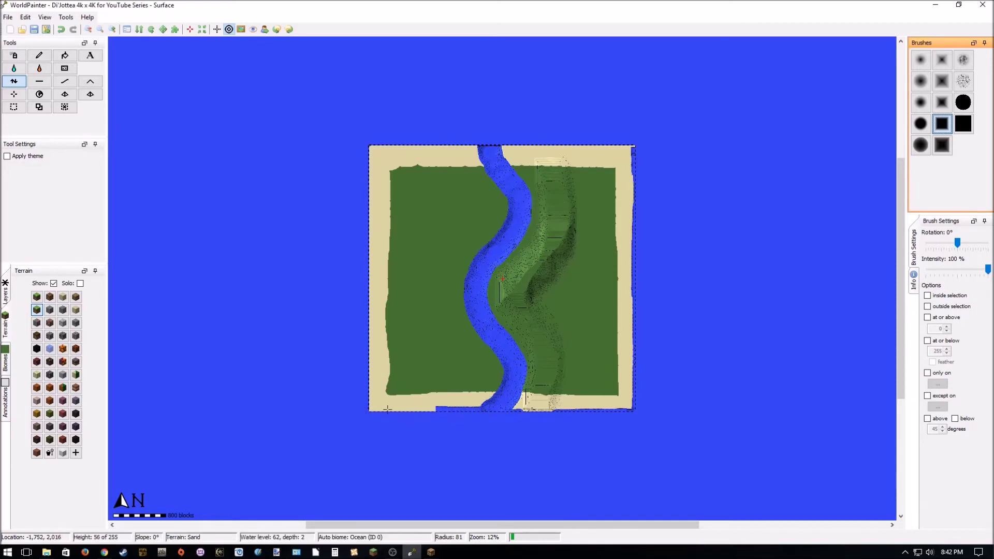
{"action": "left_click_drag", "start_coordinate": [369, 403], "coordinate": [368, 371]}
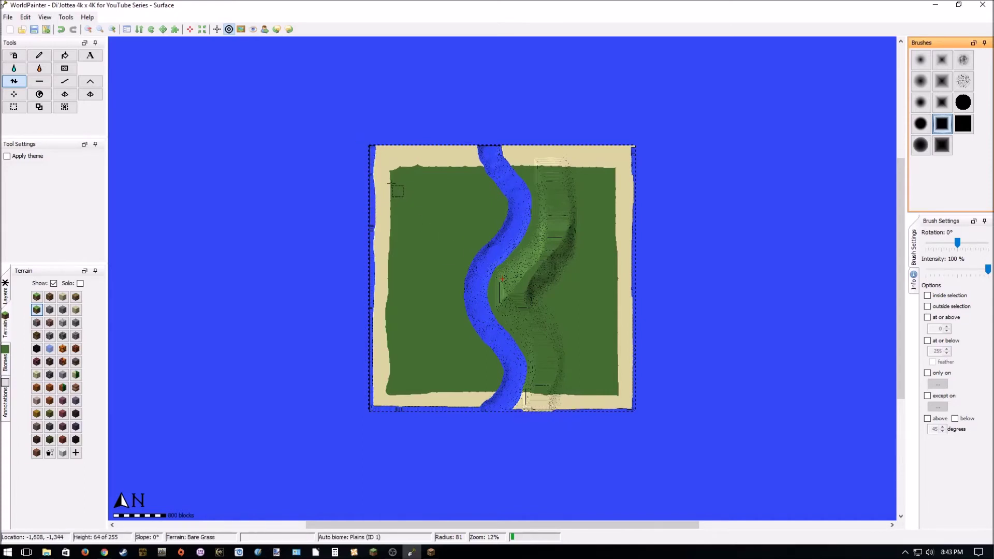
{"action": "left_click_drag", "start_coordinate": [378, 149], "coordinate": [633, 148]}
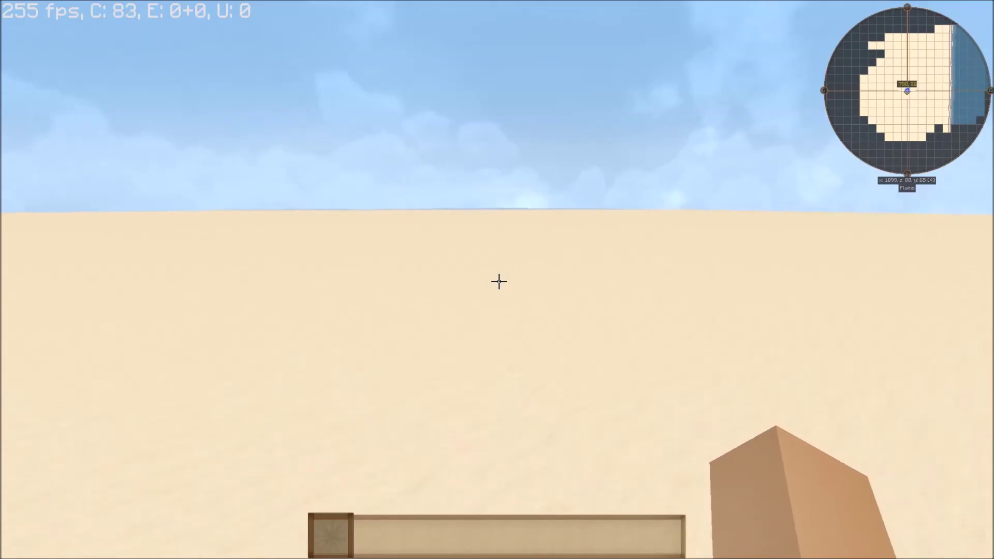
Walk east across the flat sand until reaching the edge above the ocean.
{"action": "key", "text": "w"}
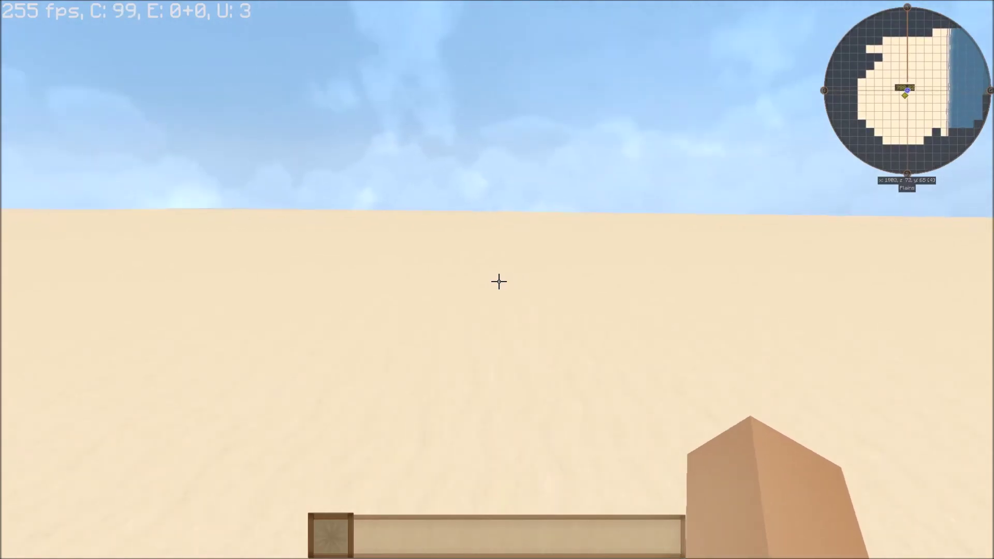
{"action": "key", "text": "a"}
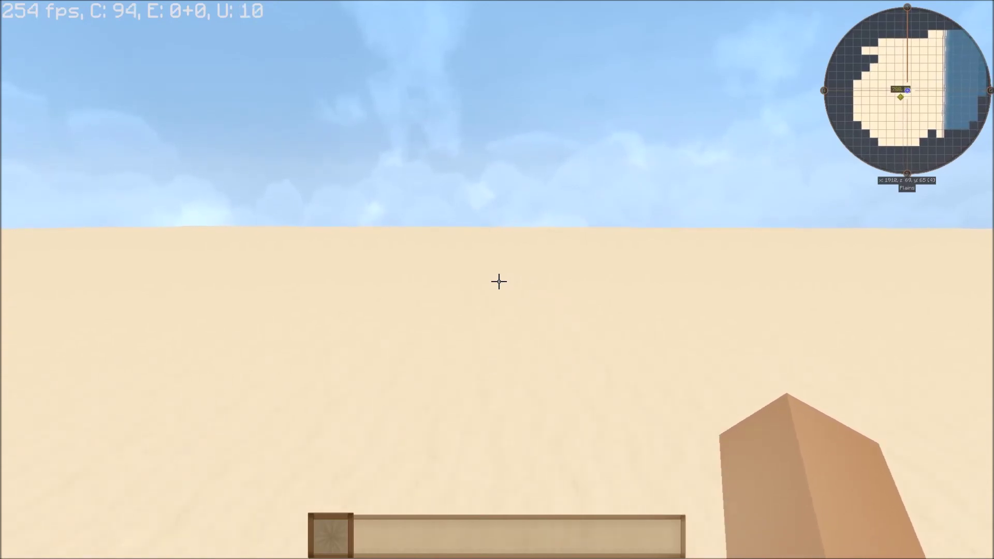
{"action": "key", "text": "w"}
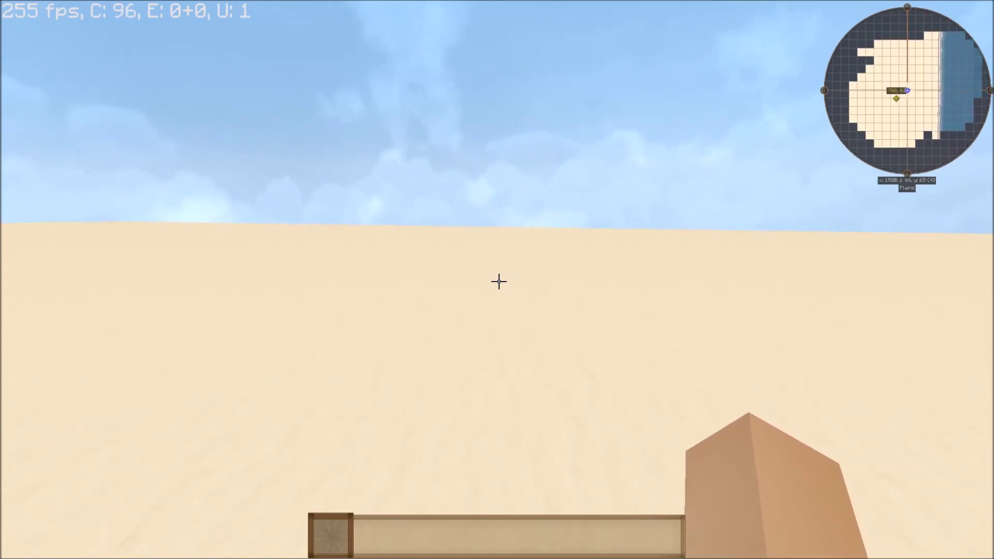
{"action": "key", "text": "w"}
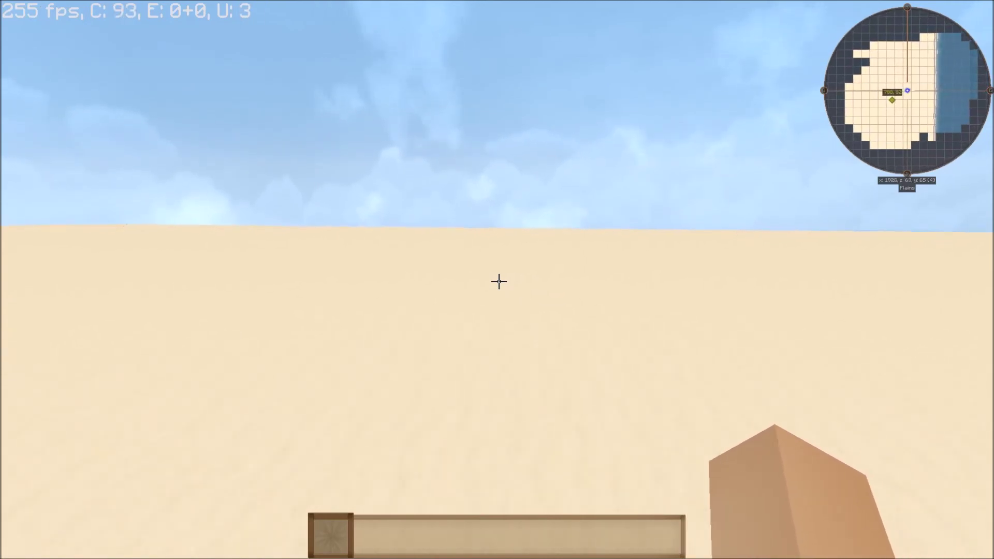
{"action": "key", "text": "w"}
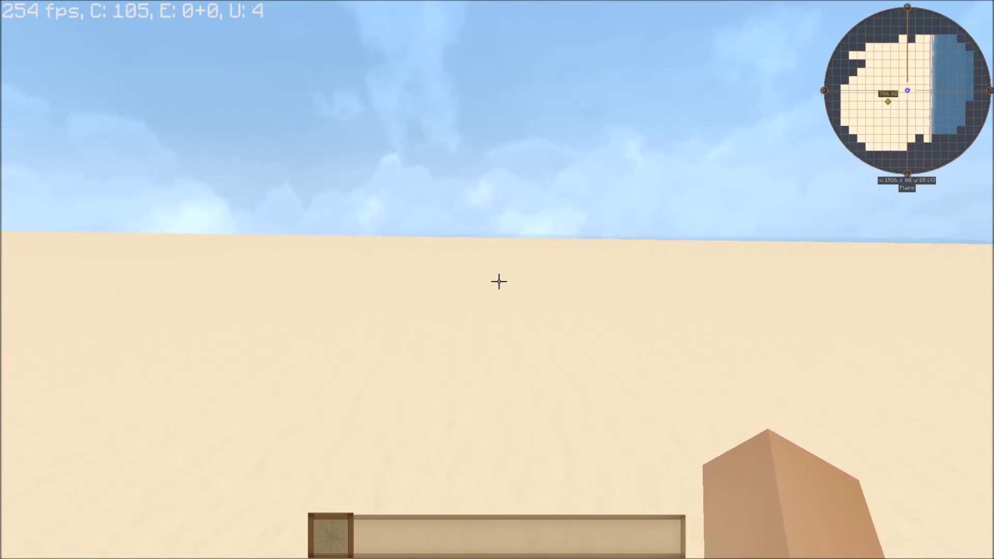
{"action": "key", "text": "w"}
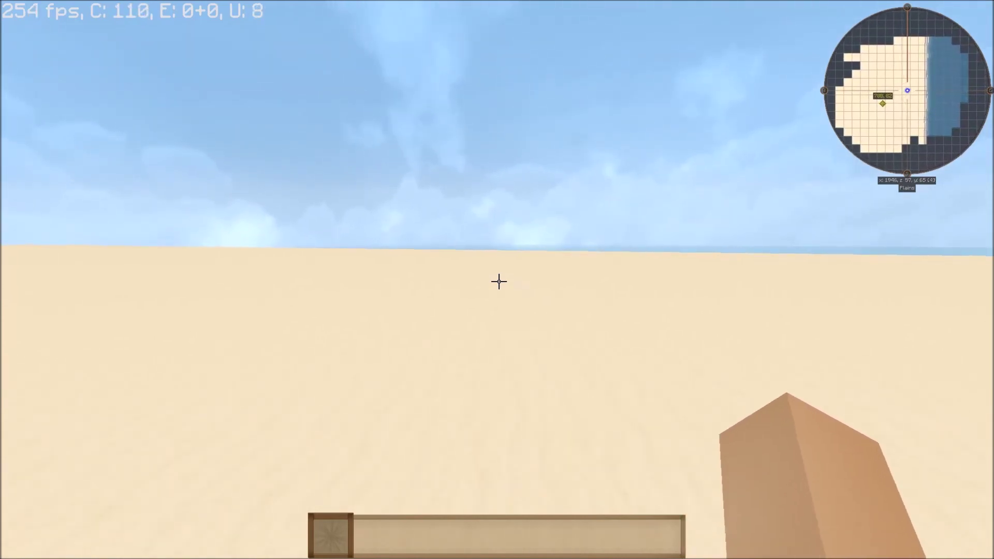
{"action": "key", "text": "w"}
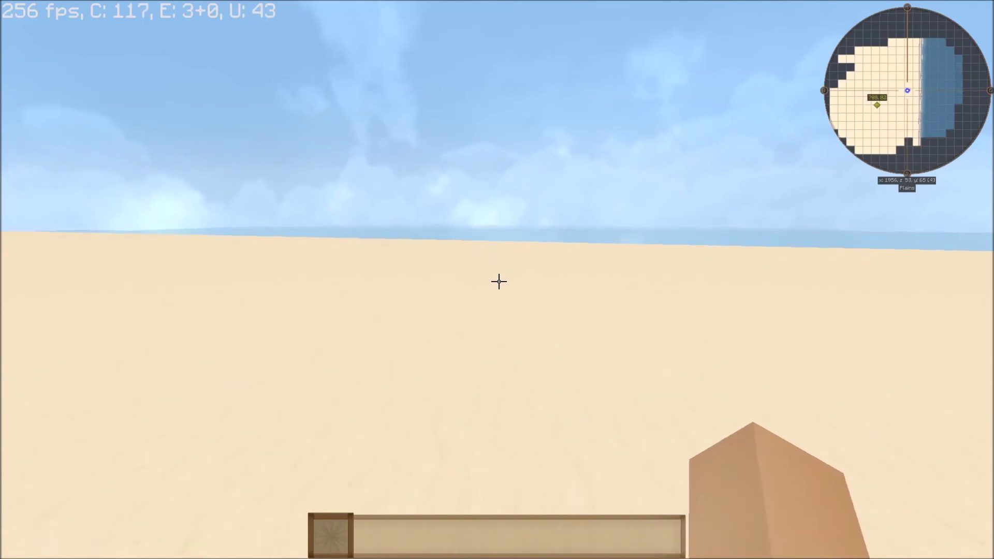
{"action": "key", "text": "w"}
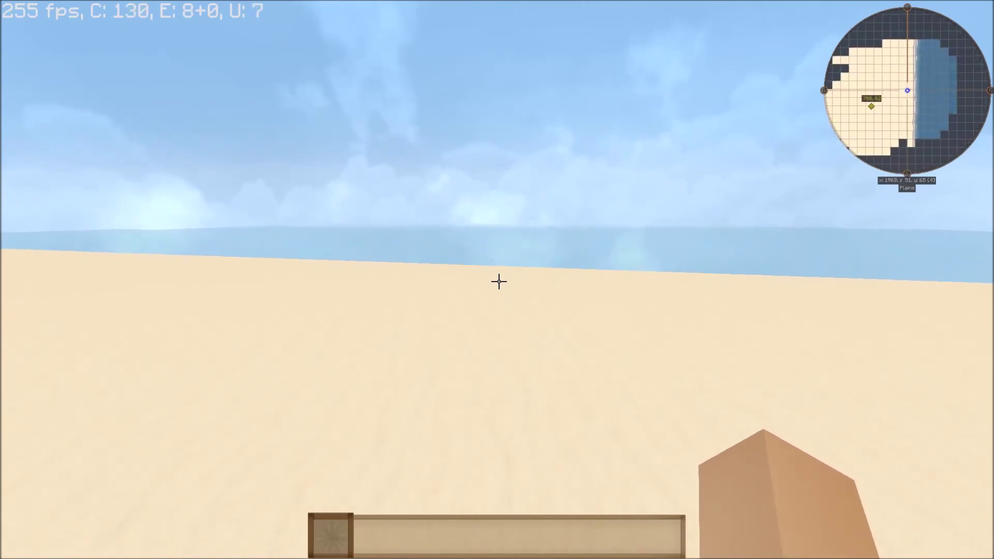
Look down at the stepped sand dropping to the ocean floor, then head north along the edge.
{"action": "key", "text": "w"}
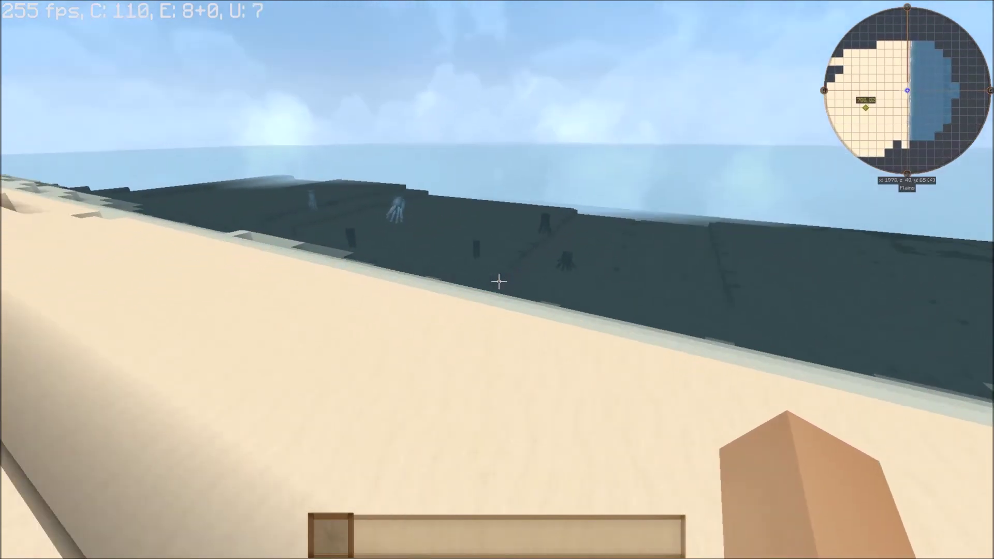
{"action": "key", "text": "w"}
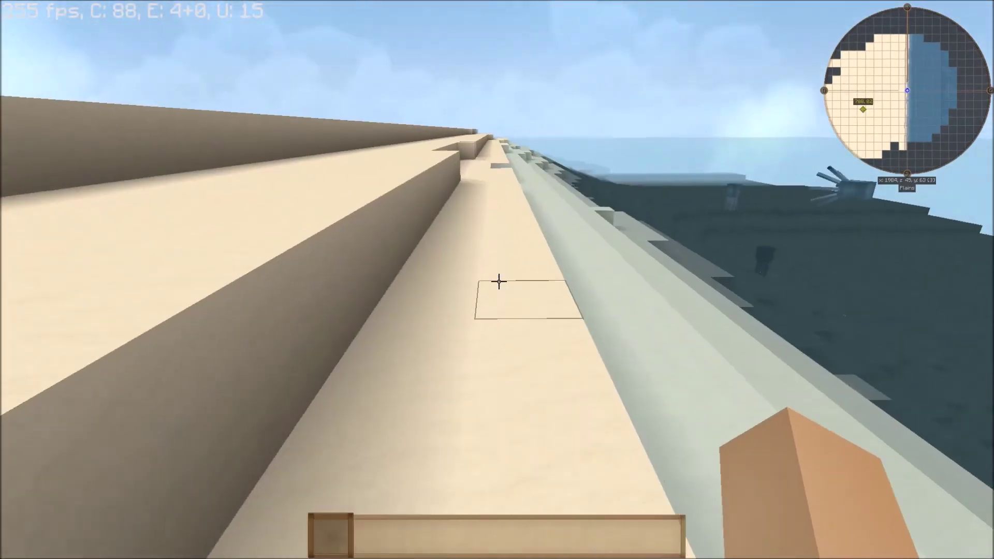
{"action": "key", "text": "w"}
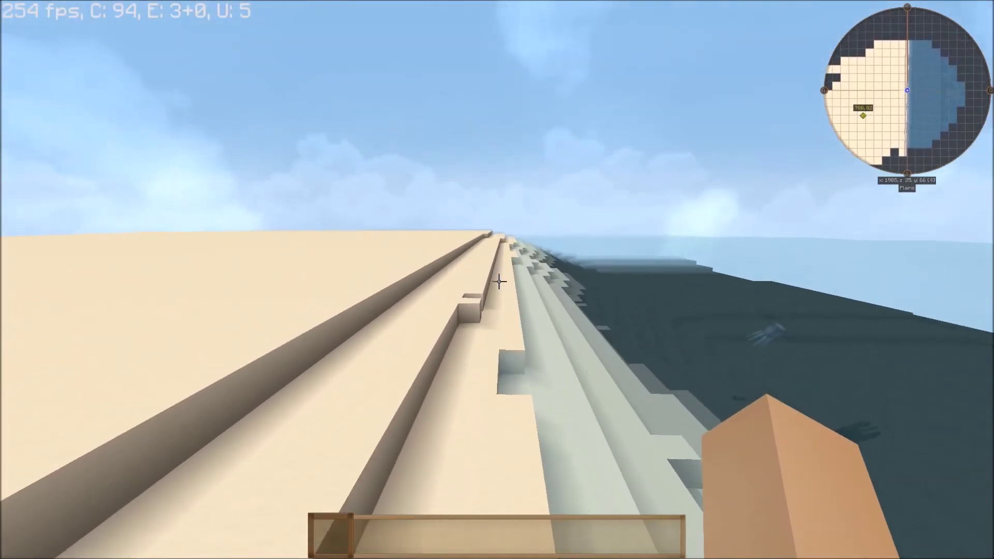
{"action": "key", "text": "w"}
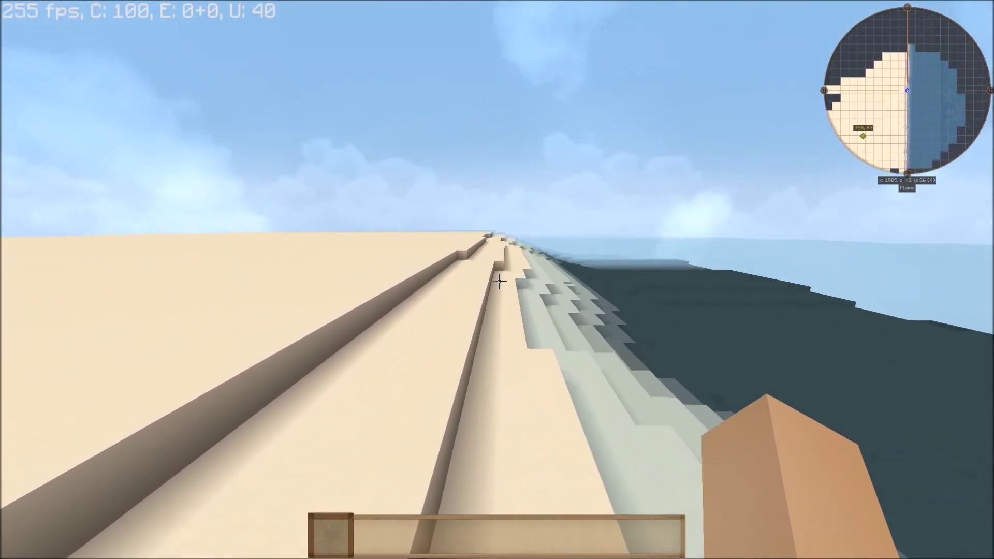
{"action": "key", "text": "w"}
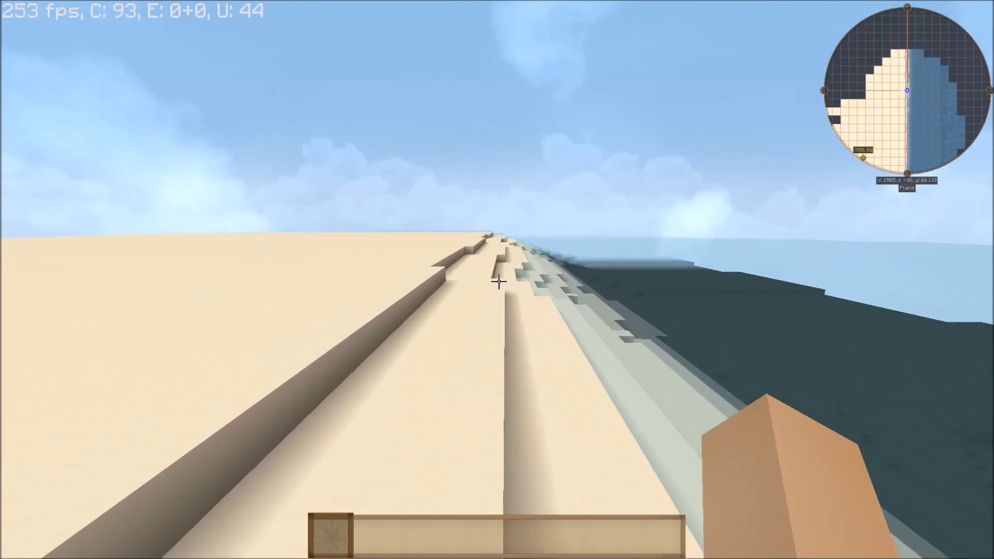
{"action": "key", "text": "w"}
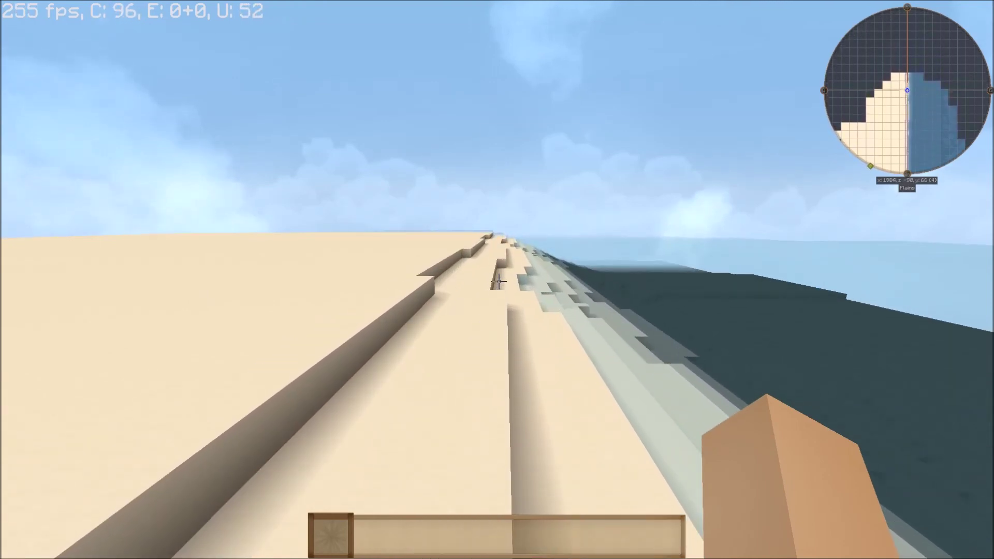
{"action": "key", "text": "w"}
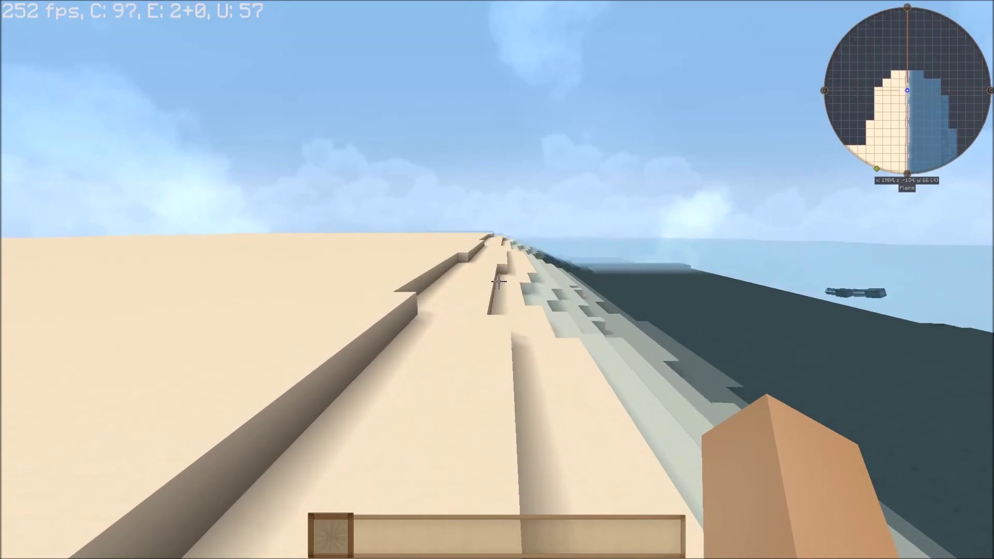
Continue north along the lowered sand border until reaching open sand.
{"action": "key", "text": "w"}
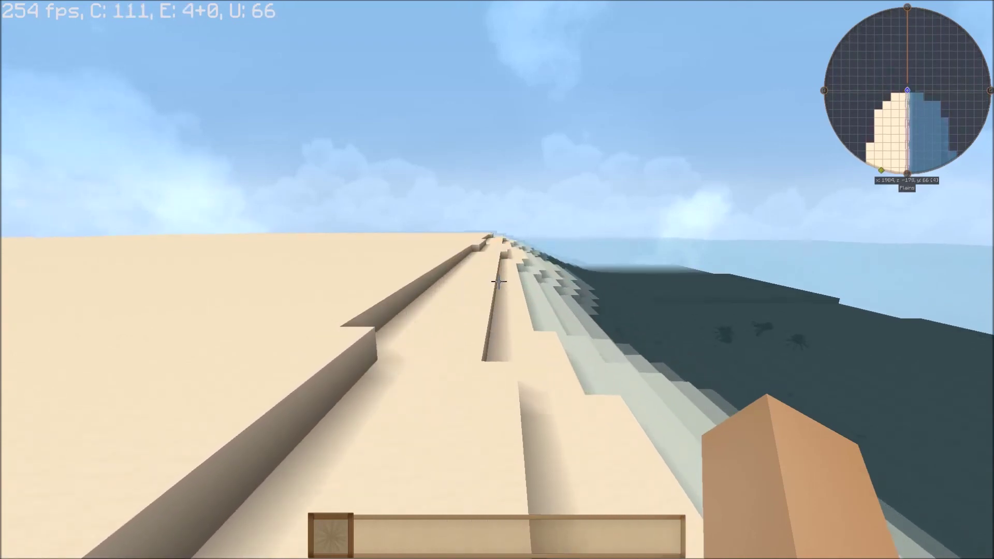
{"action": "key", "text": "w"}
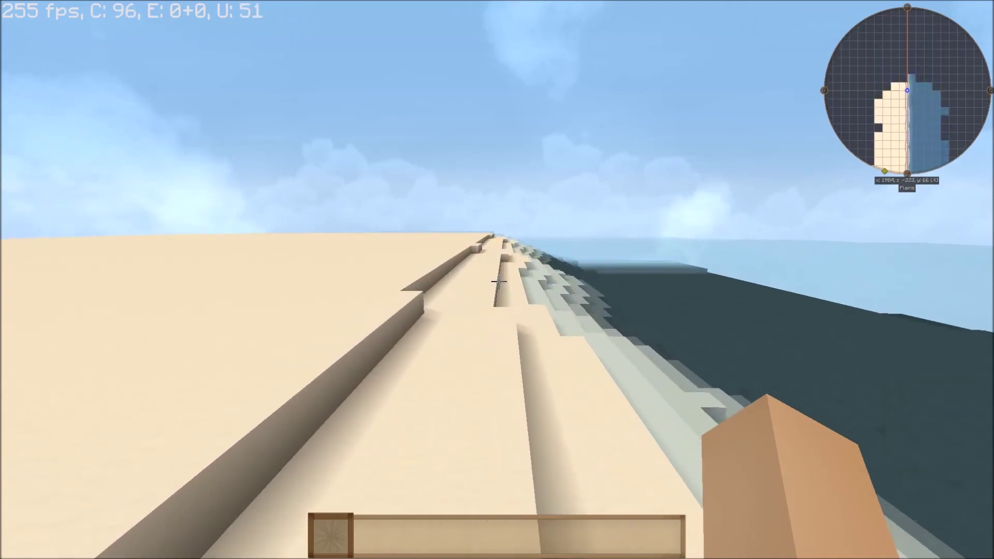
{"action": "key", "text": "w"}
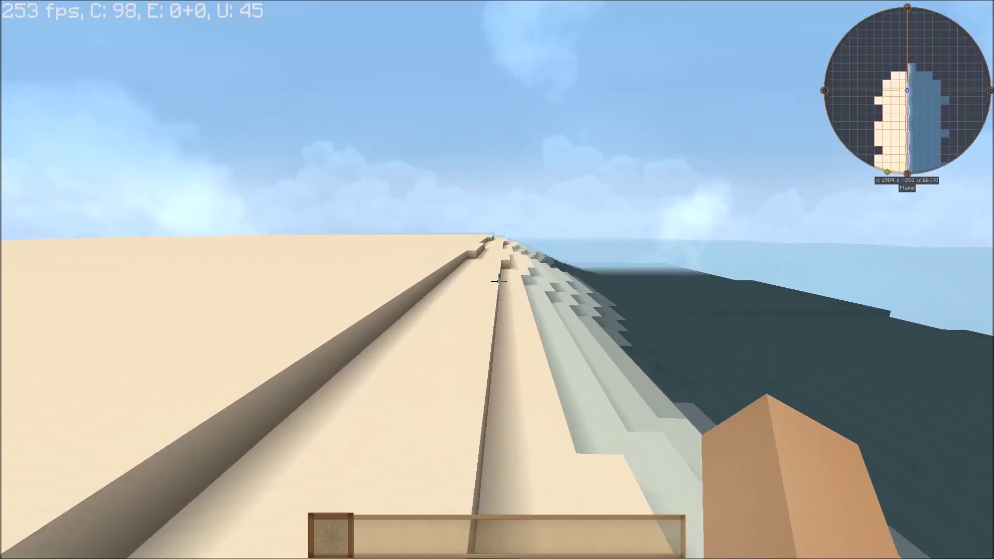
{"action": "key", "text": "w"}
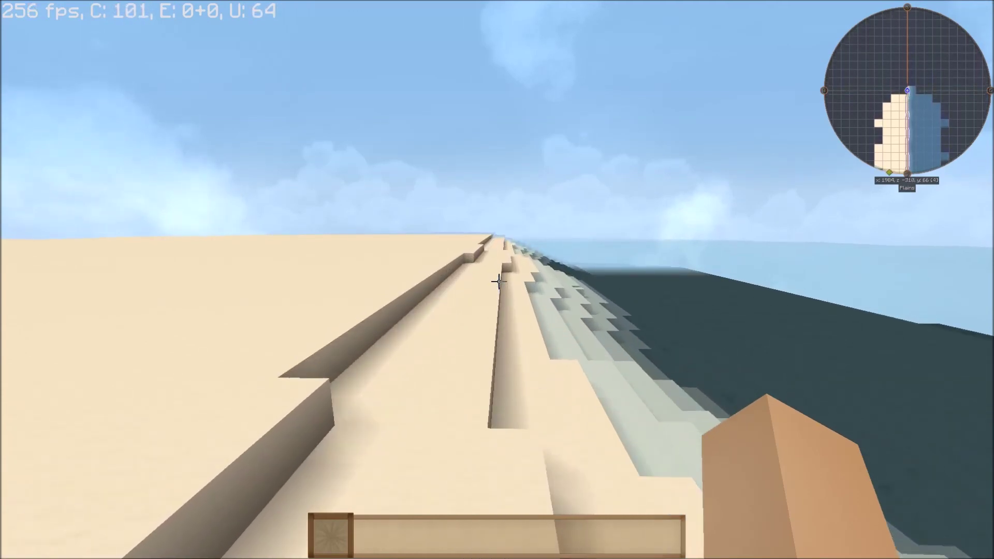
{"action": "key", "text": "w"}
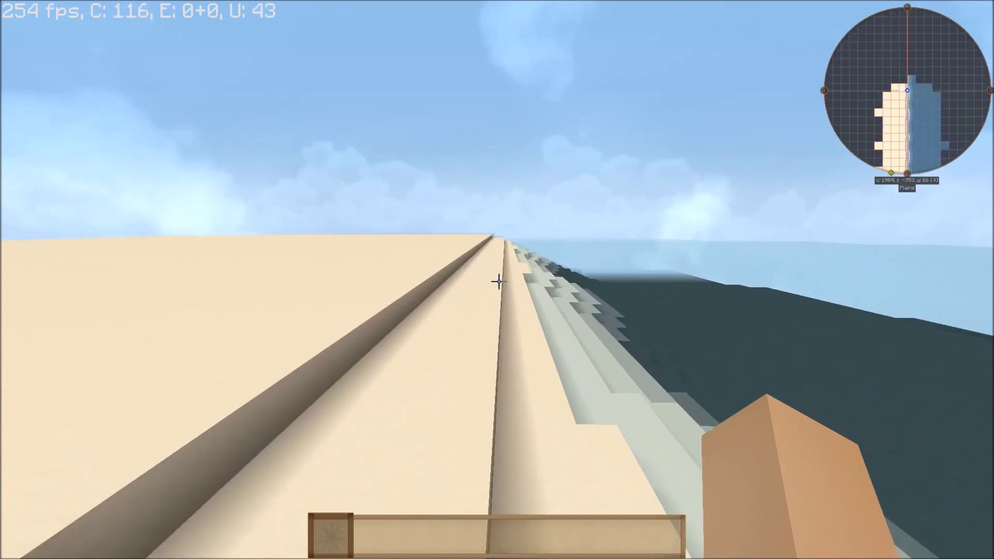
{"action": "key", "text": "w"}
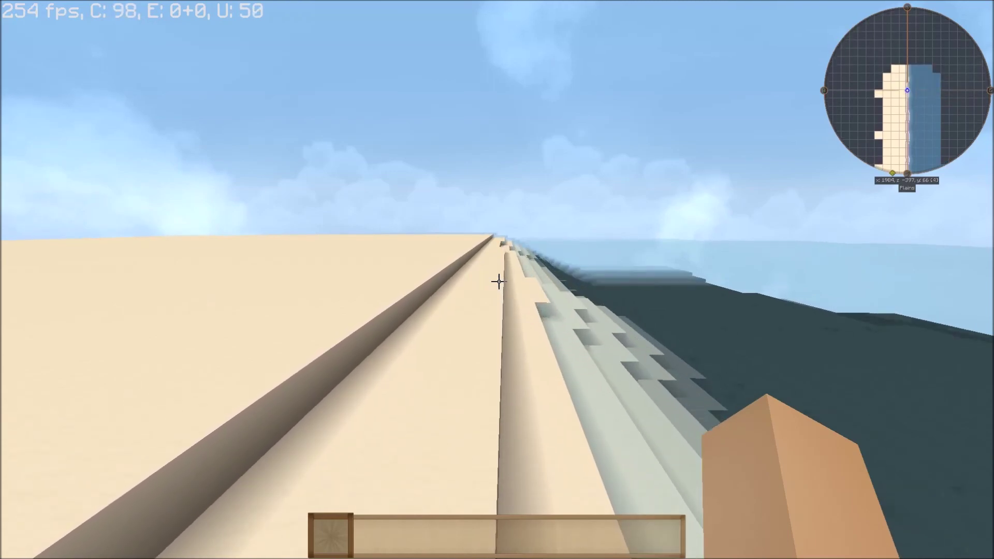
{"action": "key", "text": "w"}
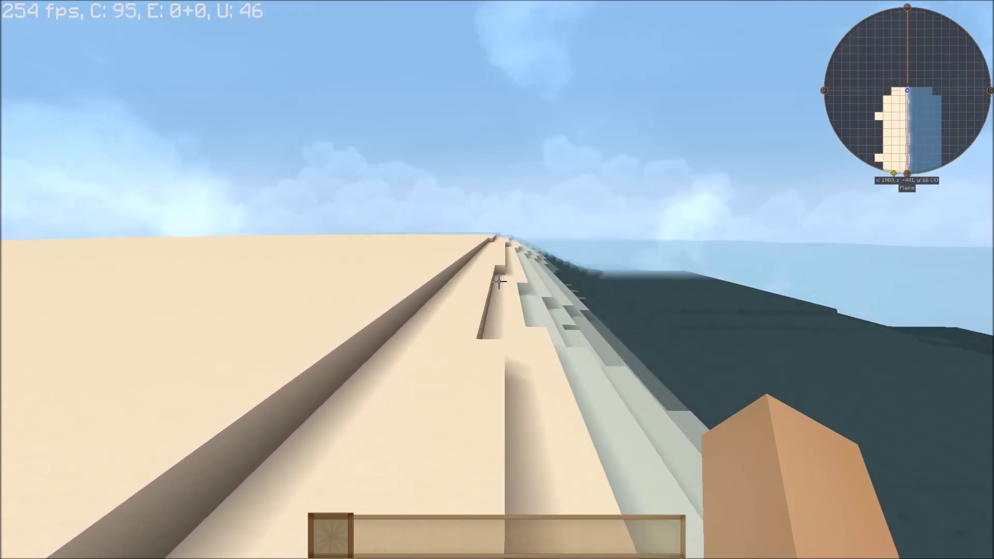
Walk a bit further north onto the wide, flat sand expanse.
{"action": "key", "text": "w"}
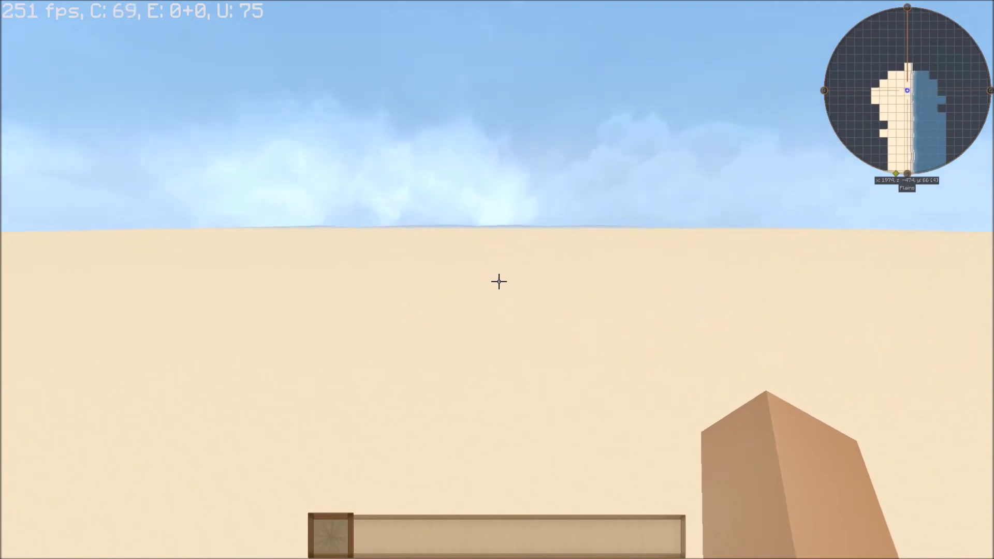